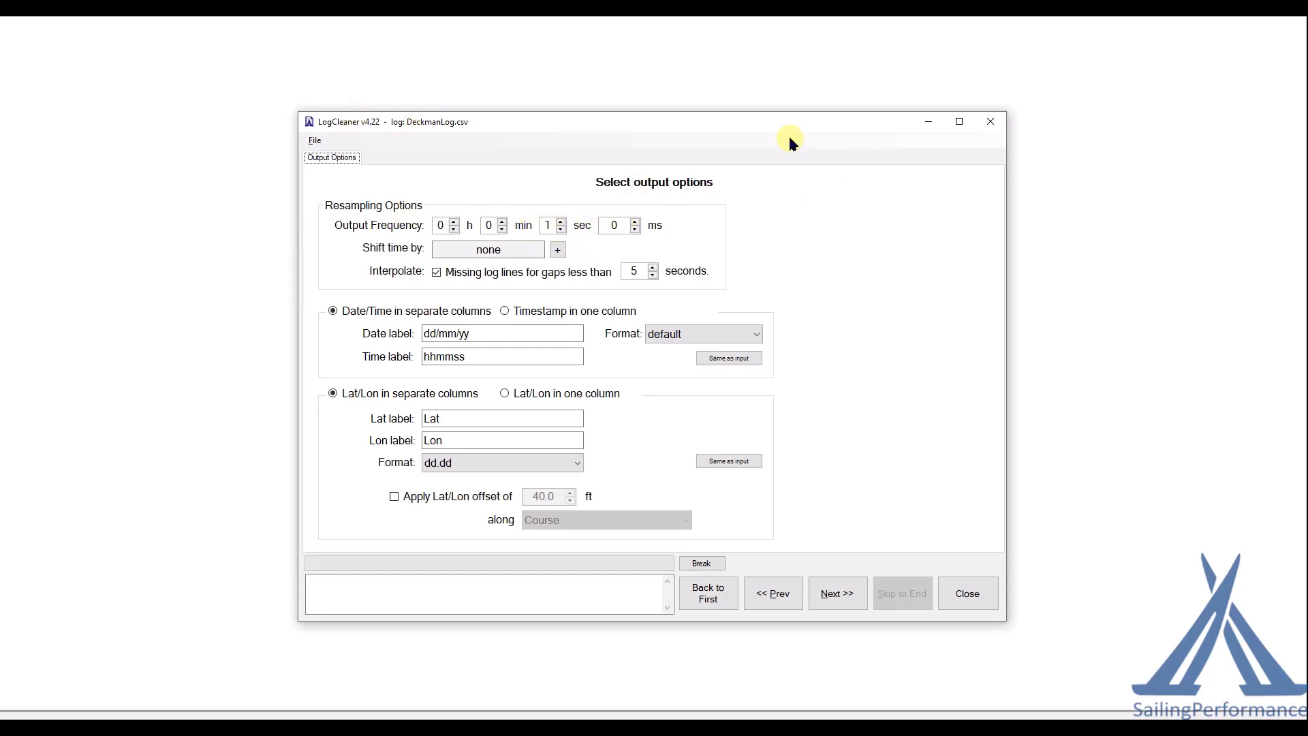
Close the output options and LogCleaner, and switch to CrossoverChart.
click(990, 121)
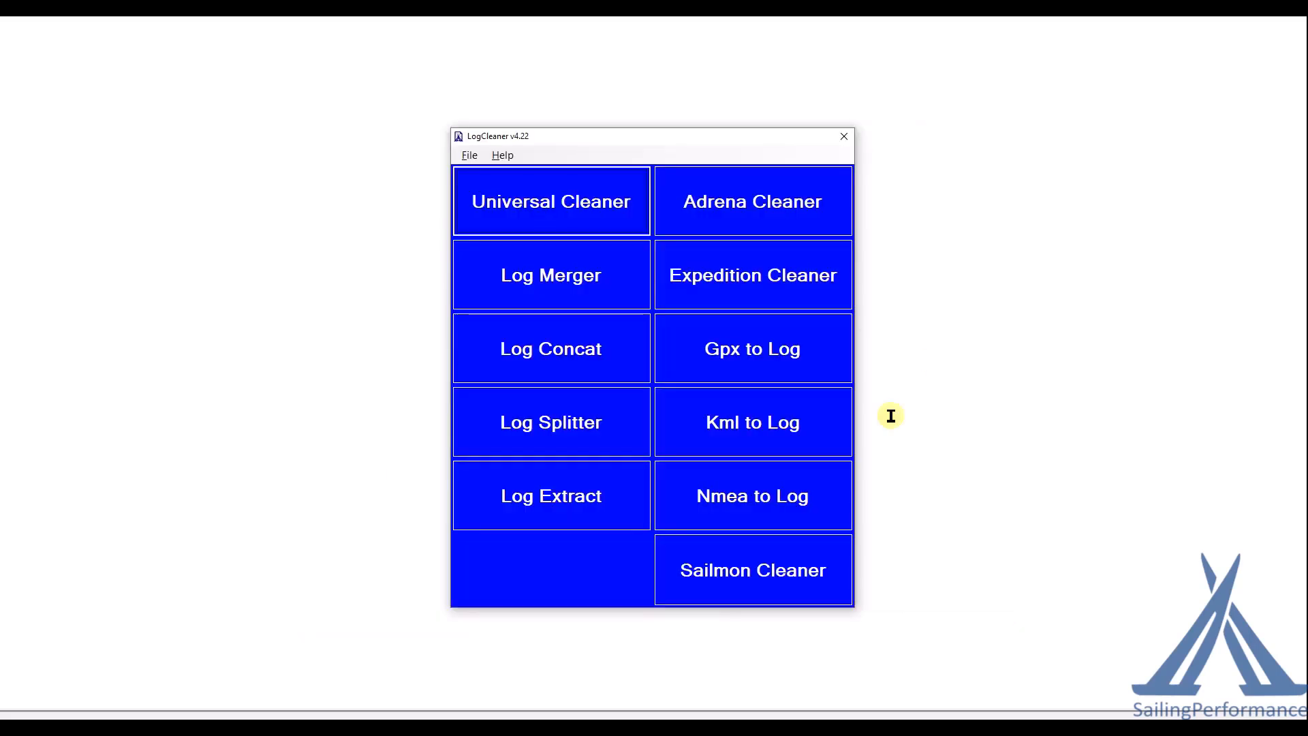
click(843, 136)
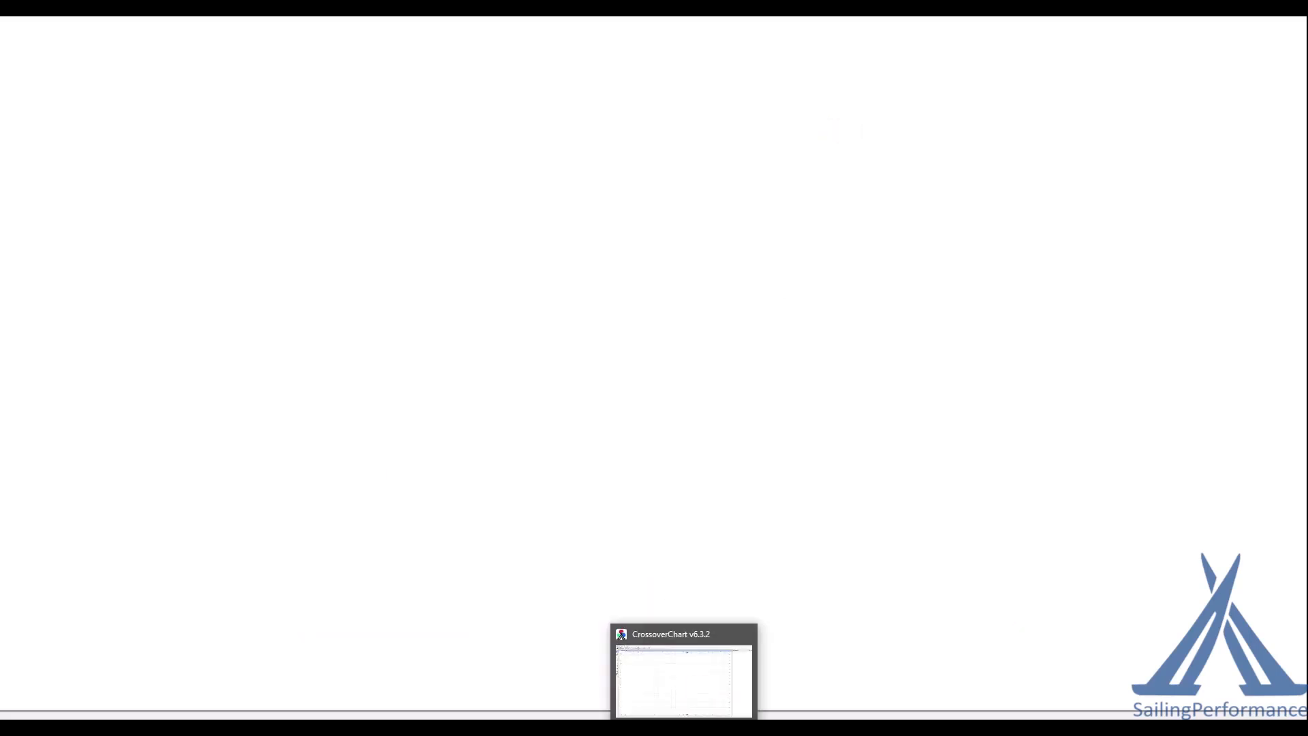
click(684, 727)
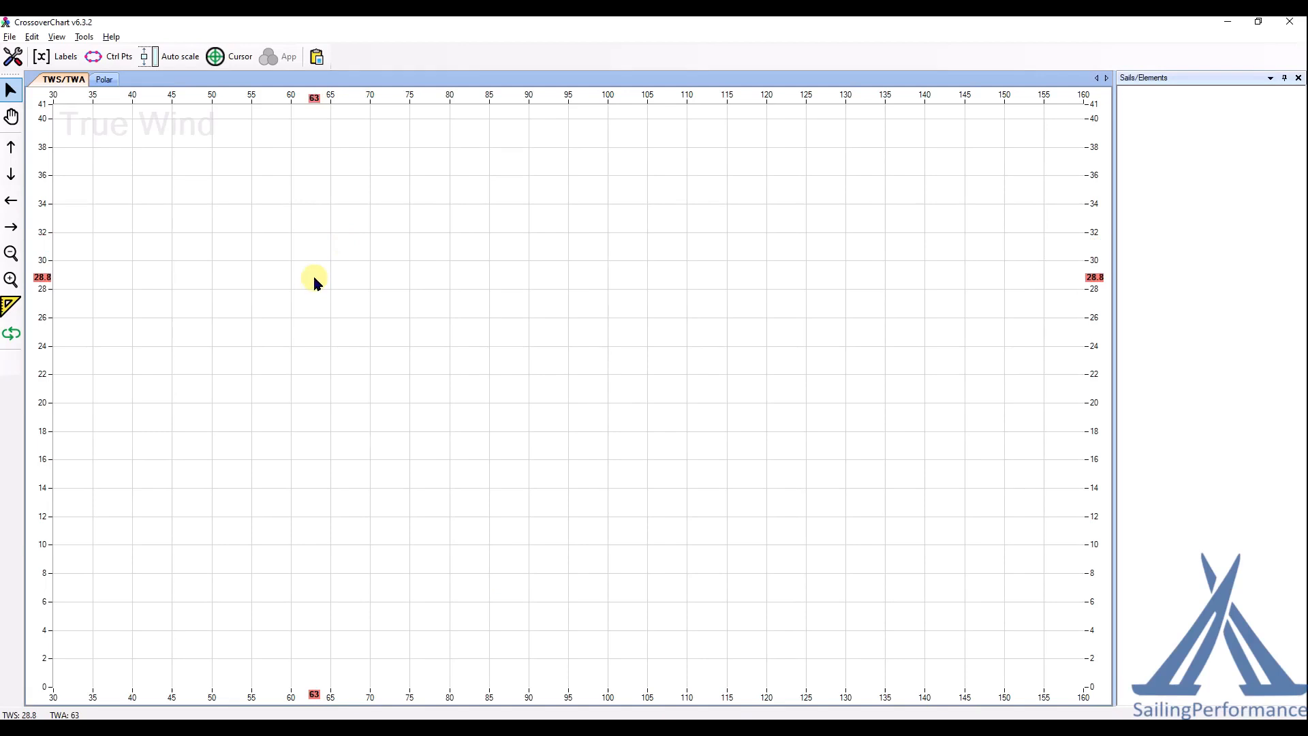
Graphically draw a new four-point sail element spanning about TWA 63 to 106 and TWS 13 to 31.
right_click(363, 218)
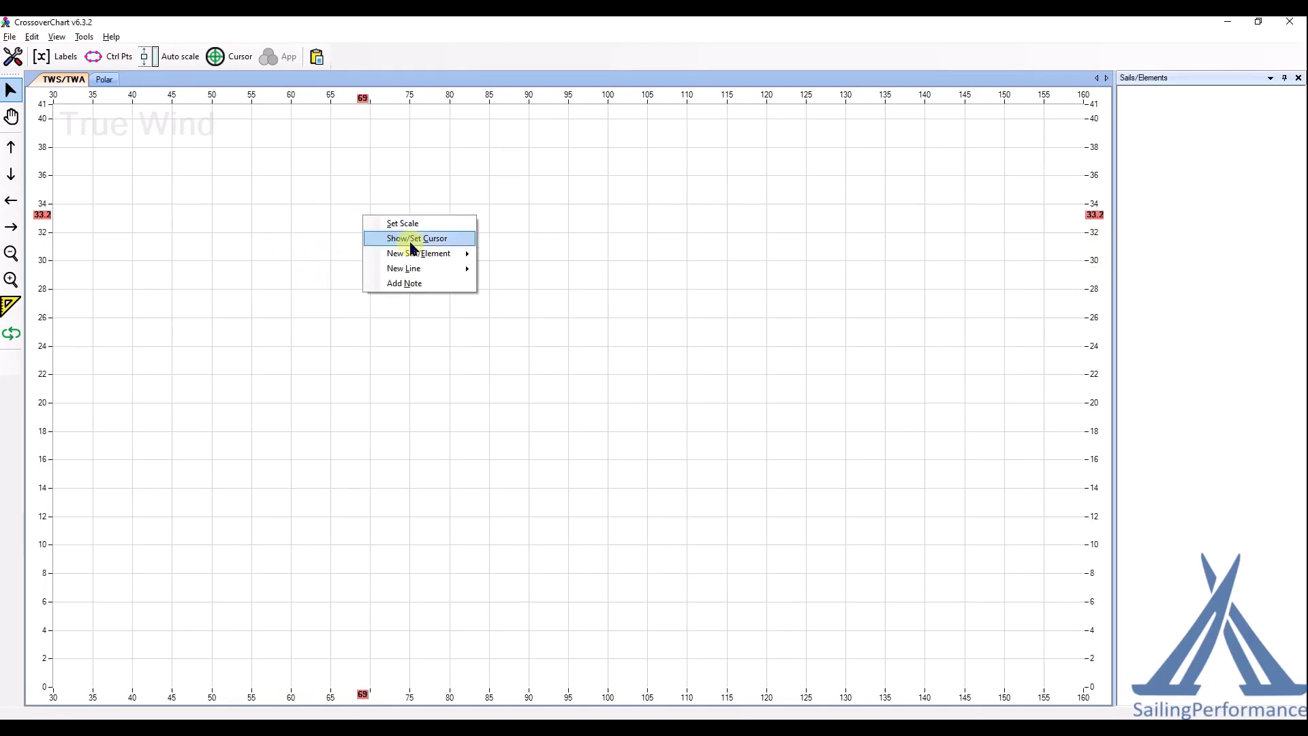
mouse_move(436, 254)
click(578, 252)
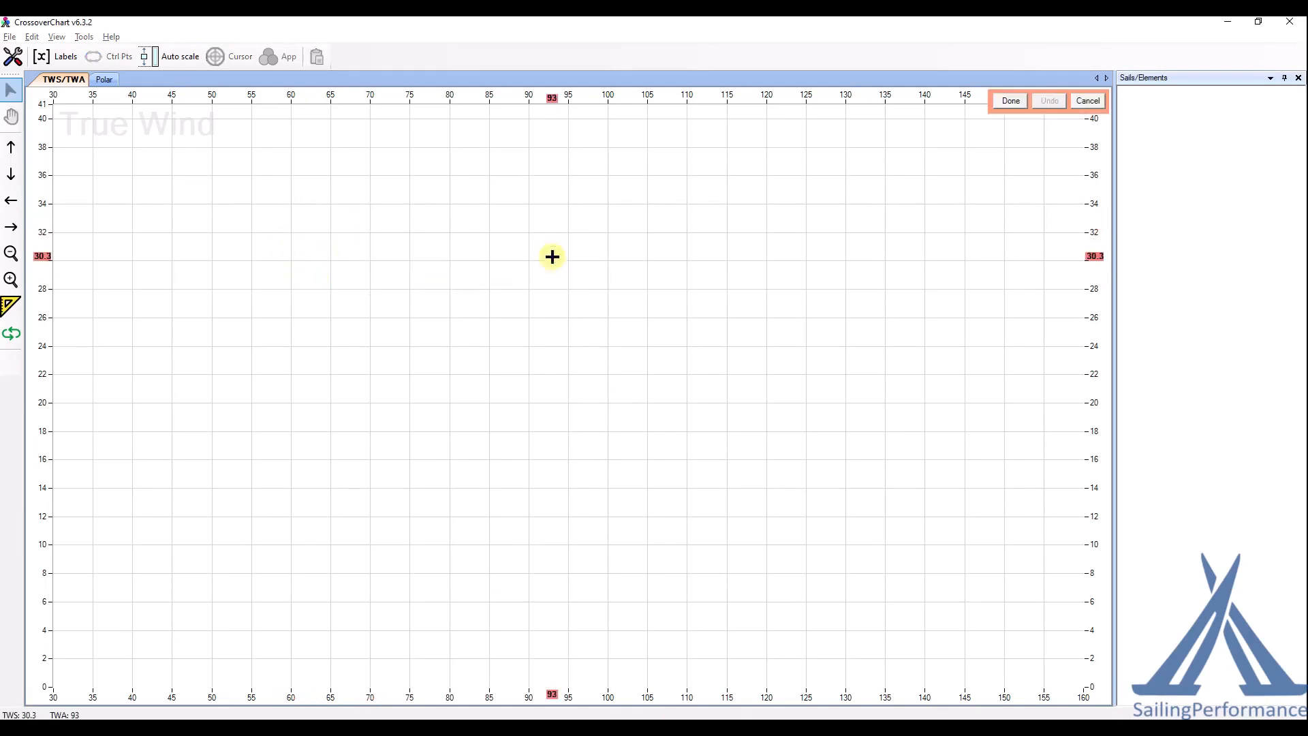
click(314, 346)
click(406, 501)
click(659, 421)
double_click(537, 243)
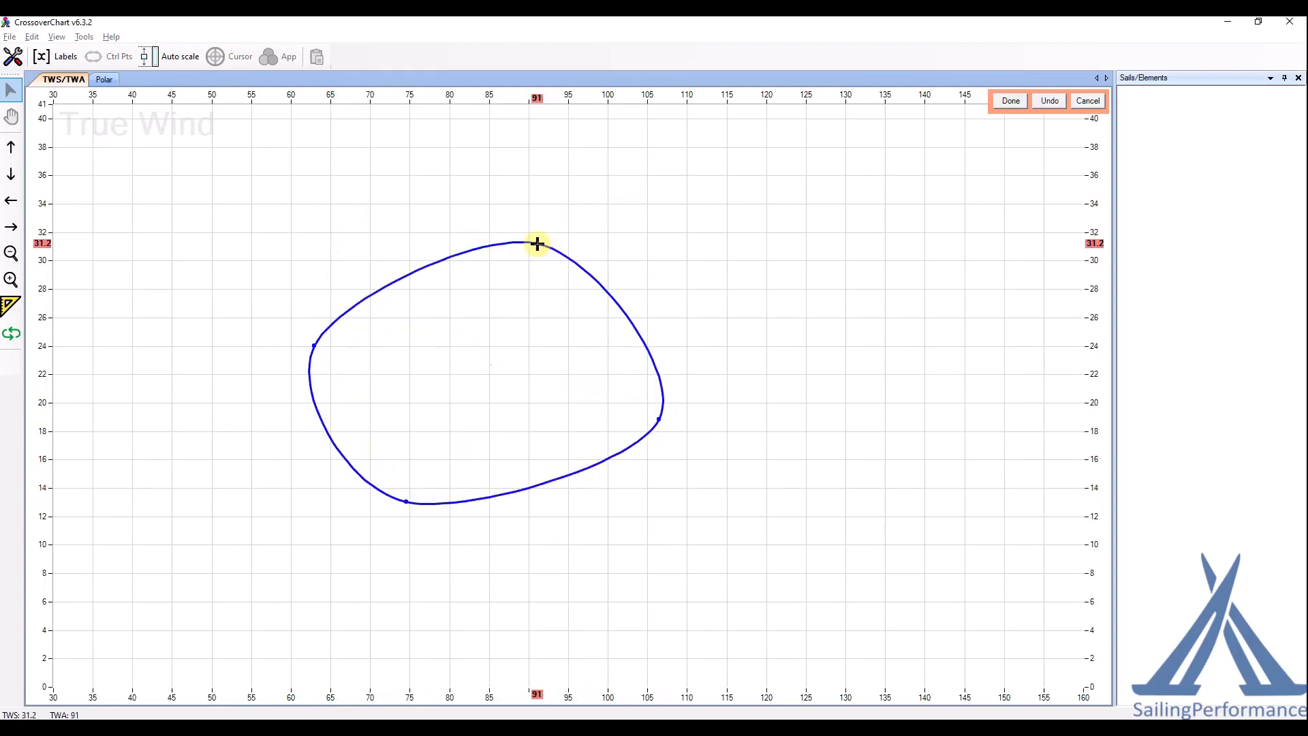
Set the new element's line style to Straight line and create the element.
drag(699, 190, 926, 162)
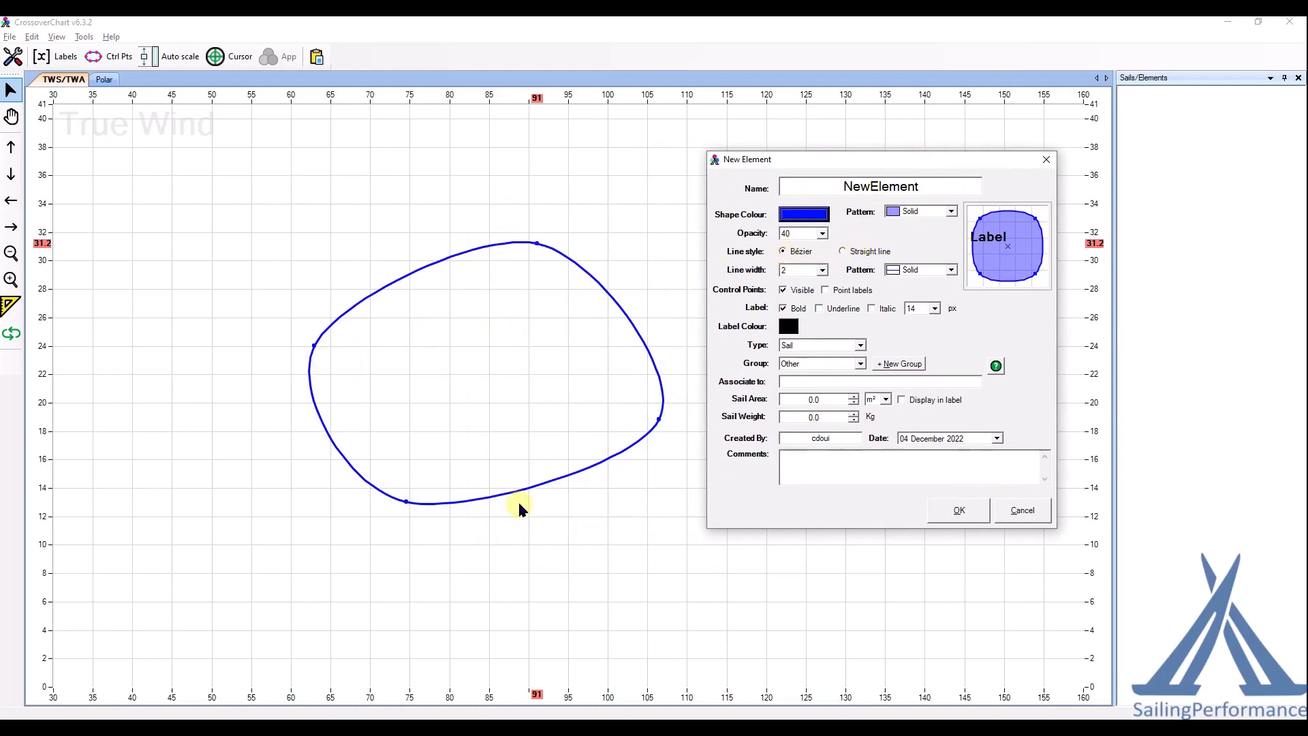
click(845, 252)
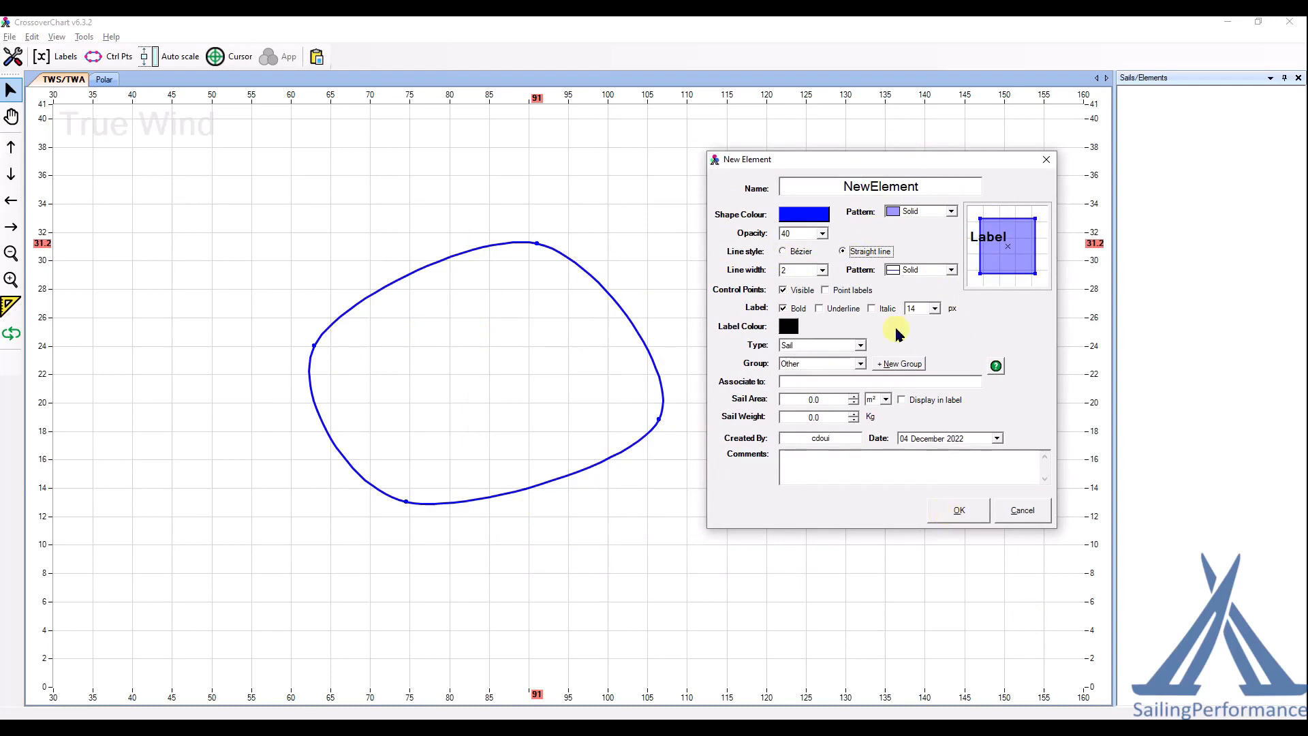
click(960, 510)
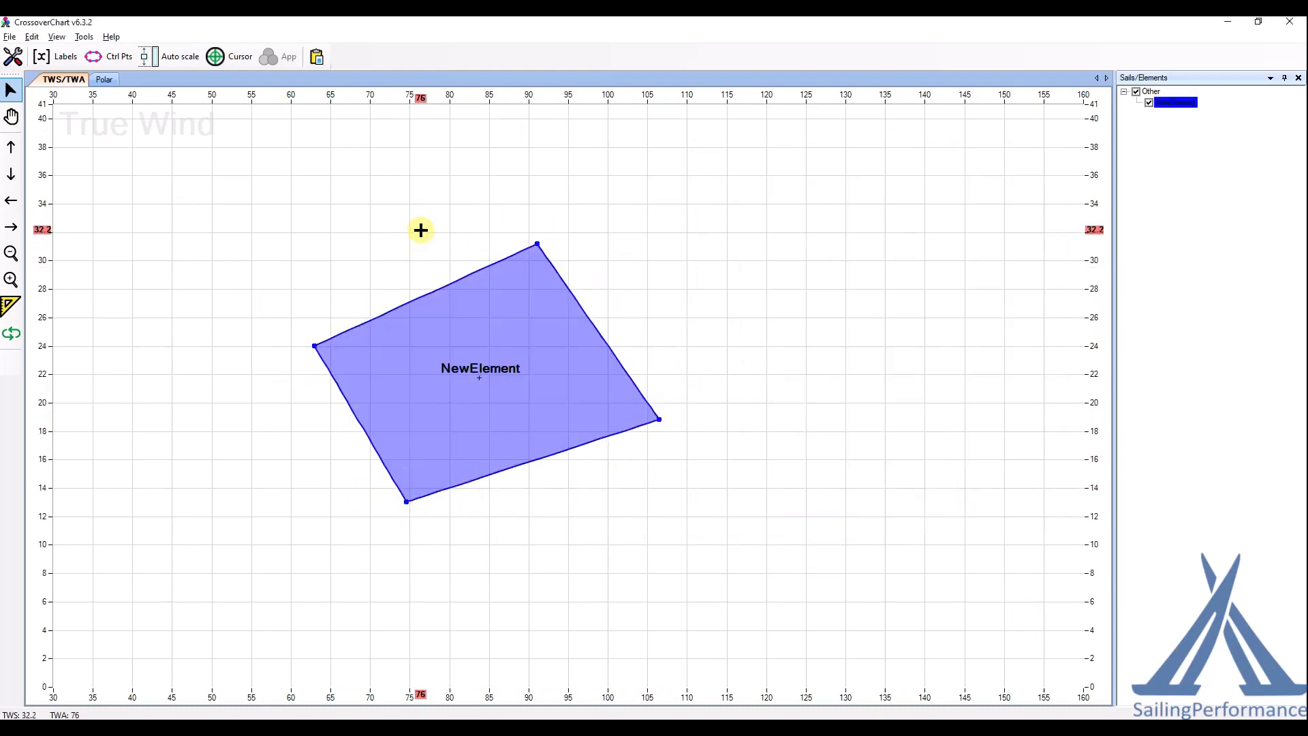
Enable the option to render elements and lines as straight lines instead of Bézier curves by default.
click(85, 38)
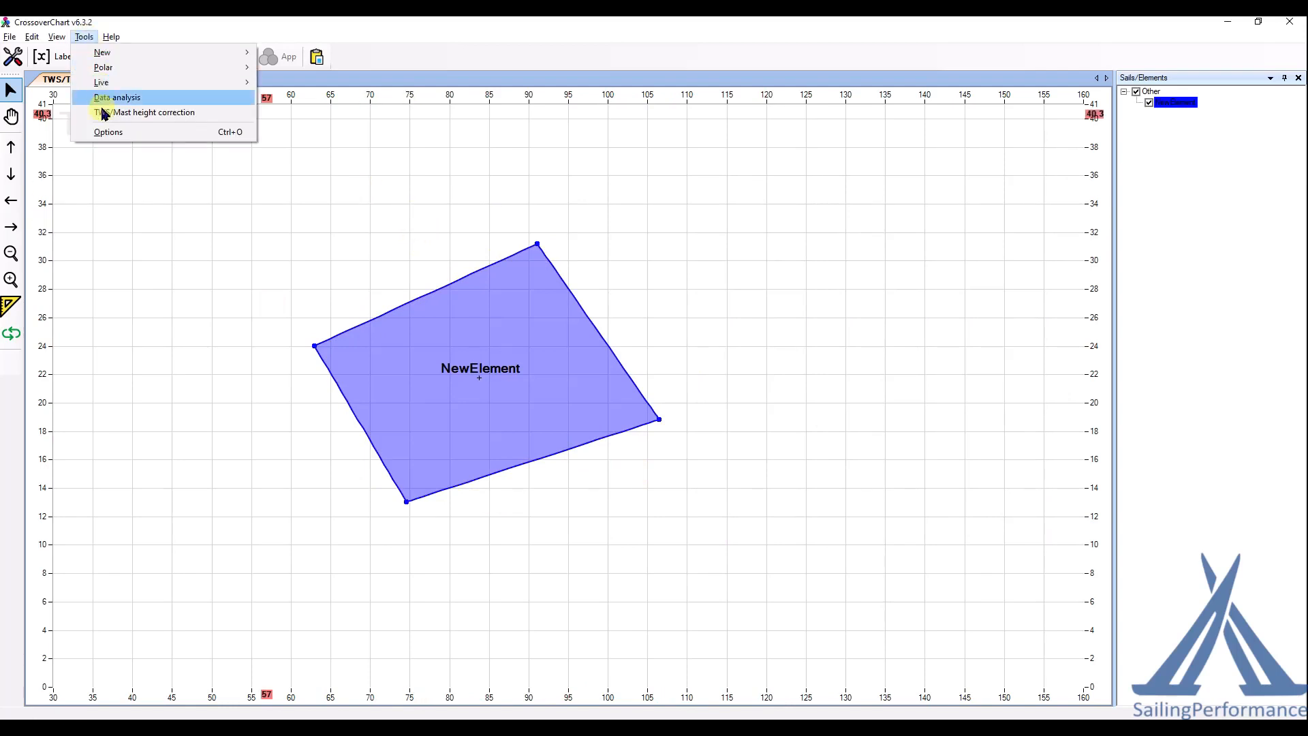
click(103, 130)
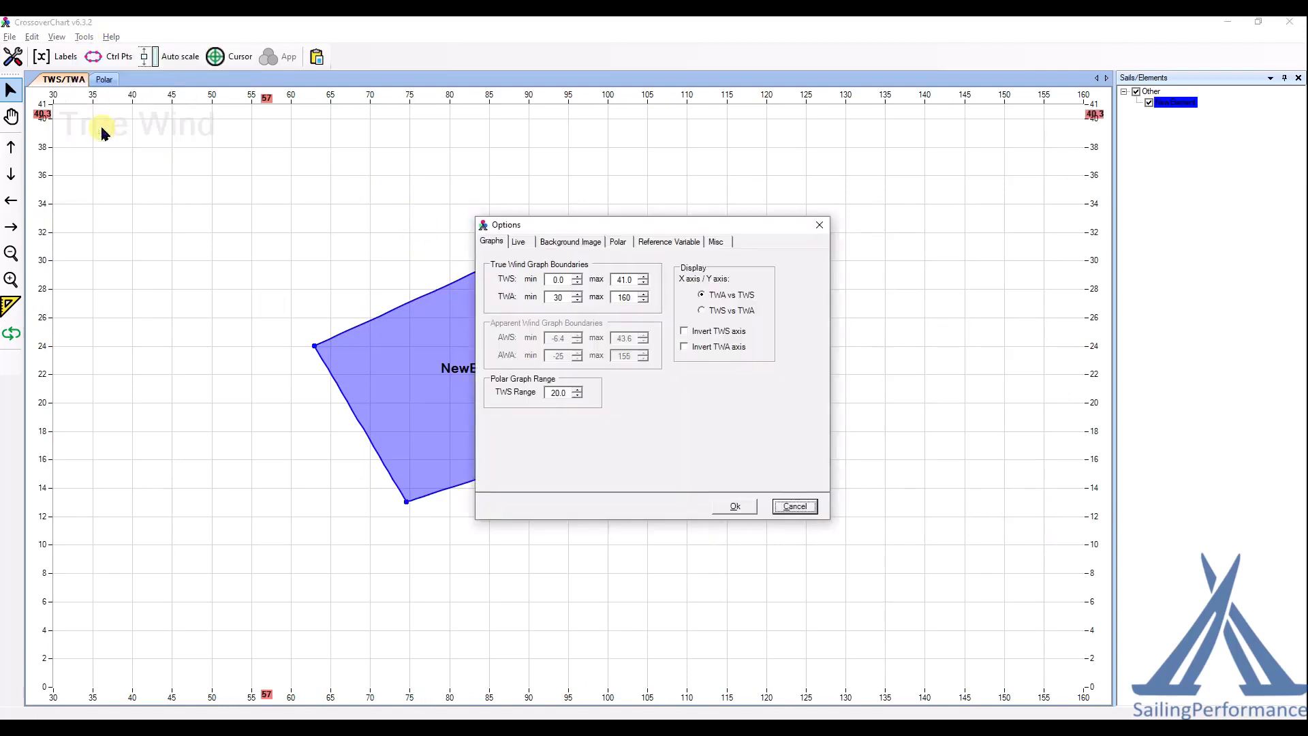
click(715, 241)
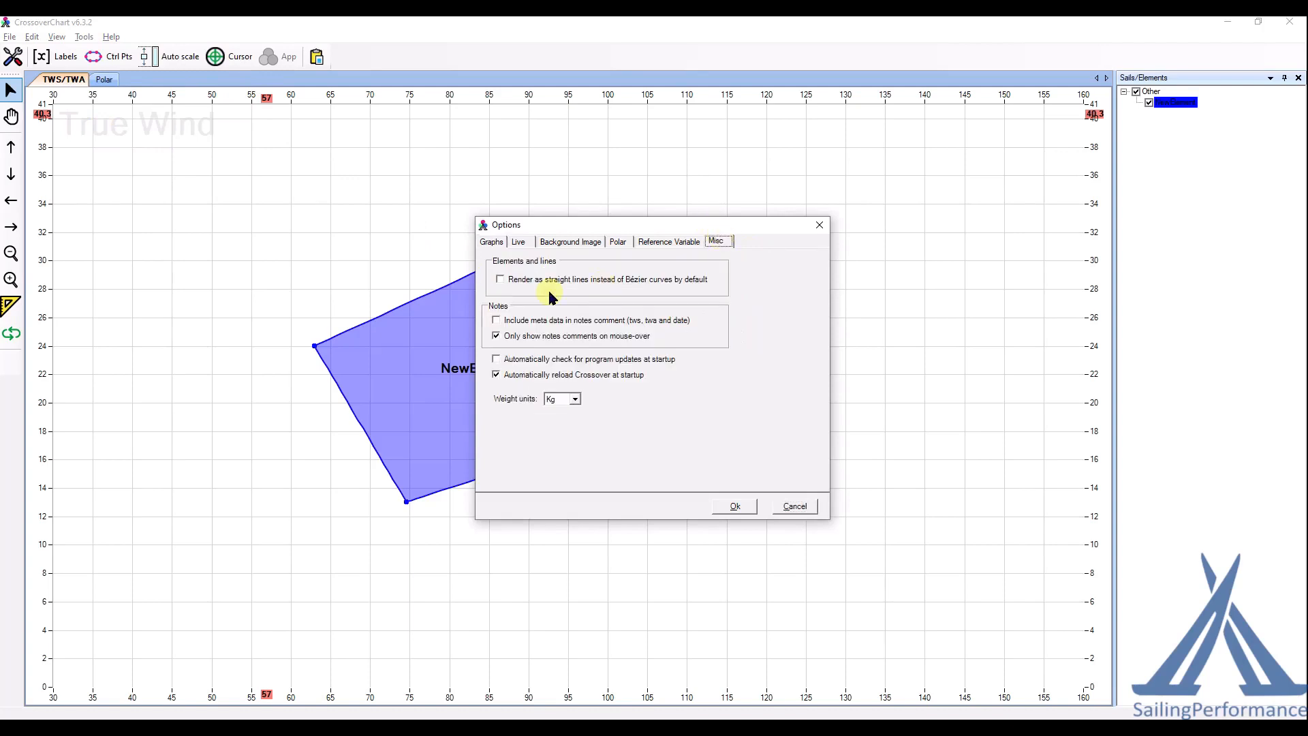
click(505, 281)
click(735, 506)
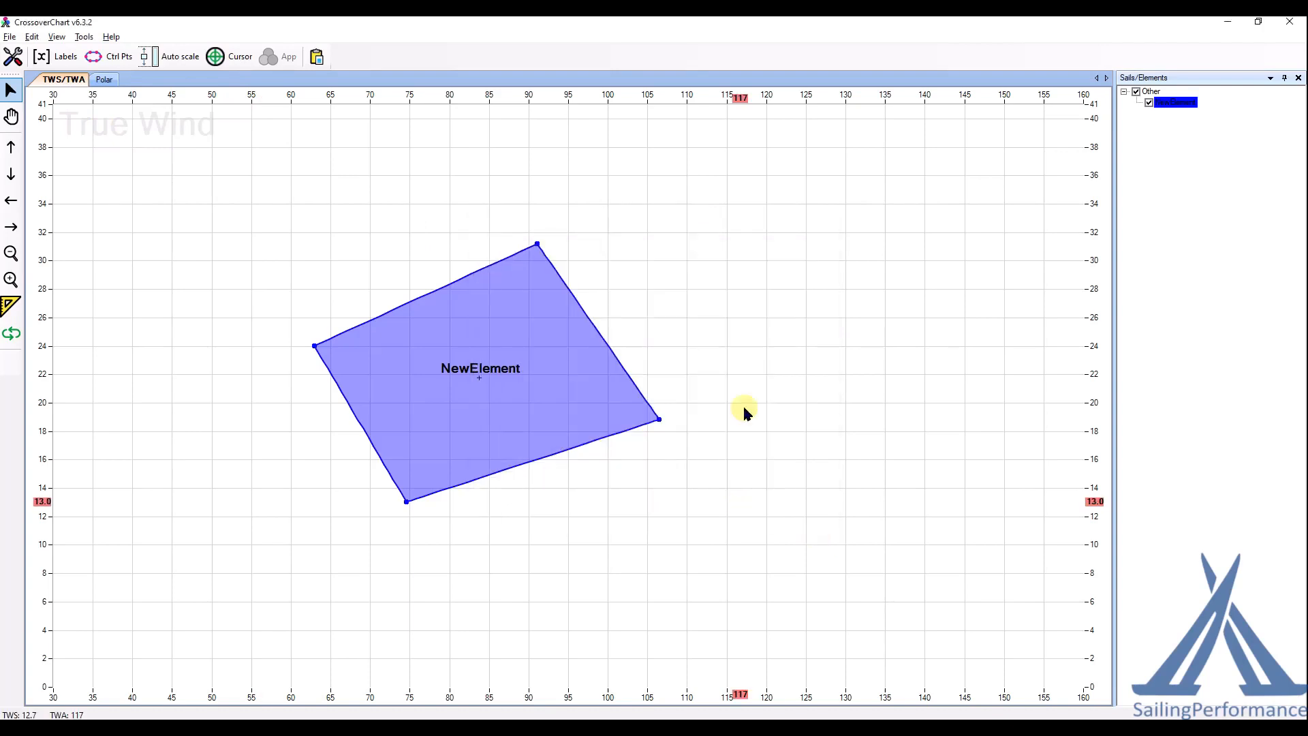
Graphically draw a new four-point zigzag line spanning about TWA 110 to 137 and TWS 17 to 34.
right_click(687, 198)
mouse_move(785, 263)
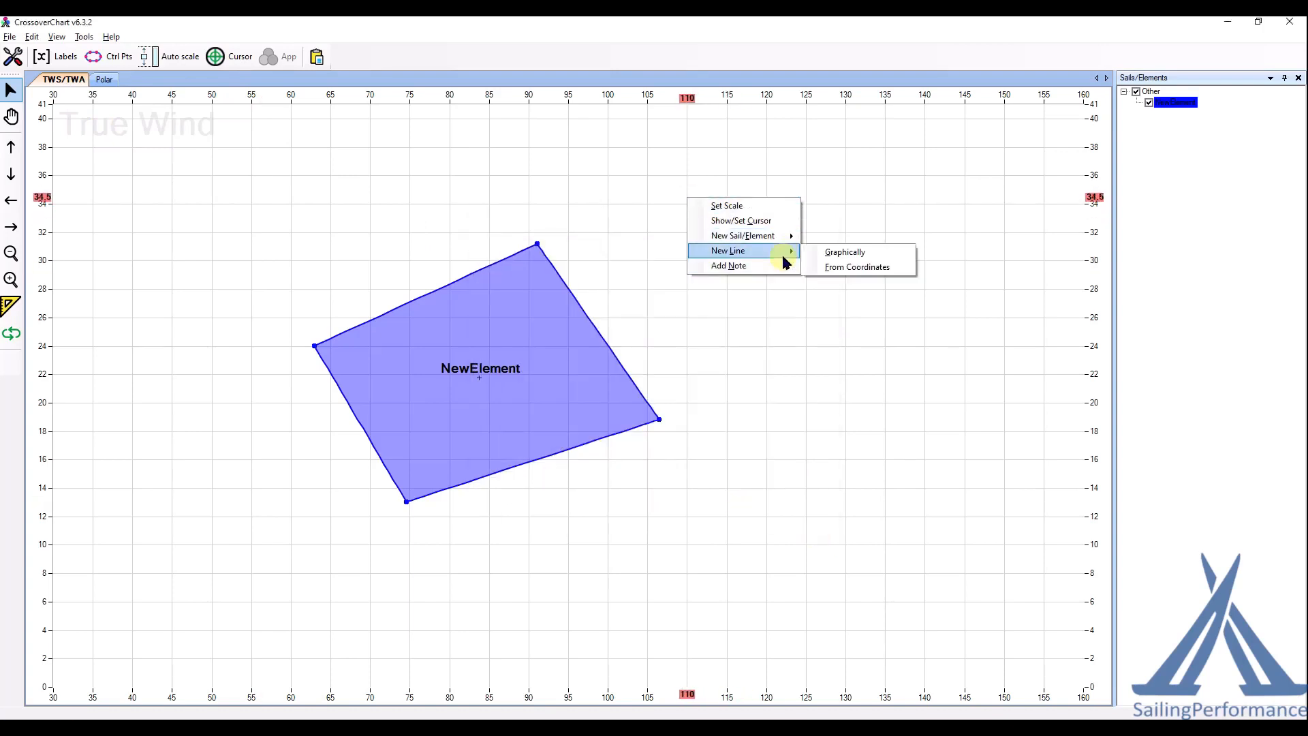
click(844, 252)
click(683, 318)
click(750, 200)
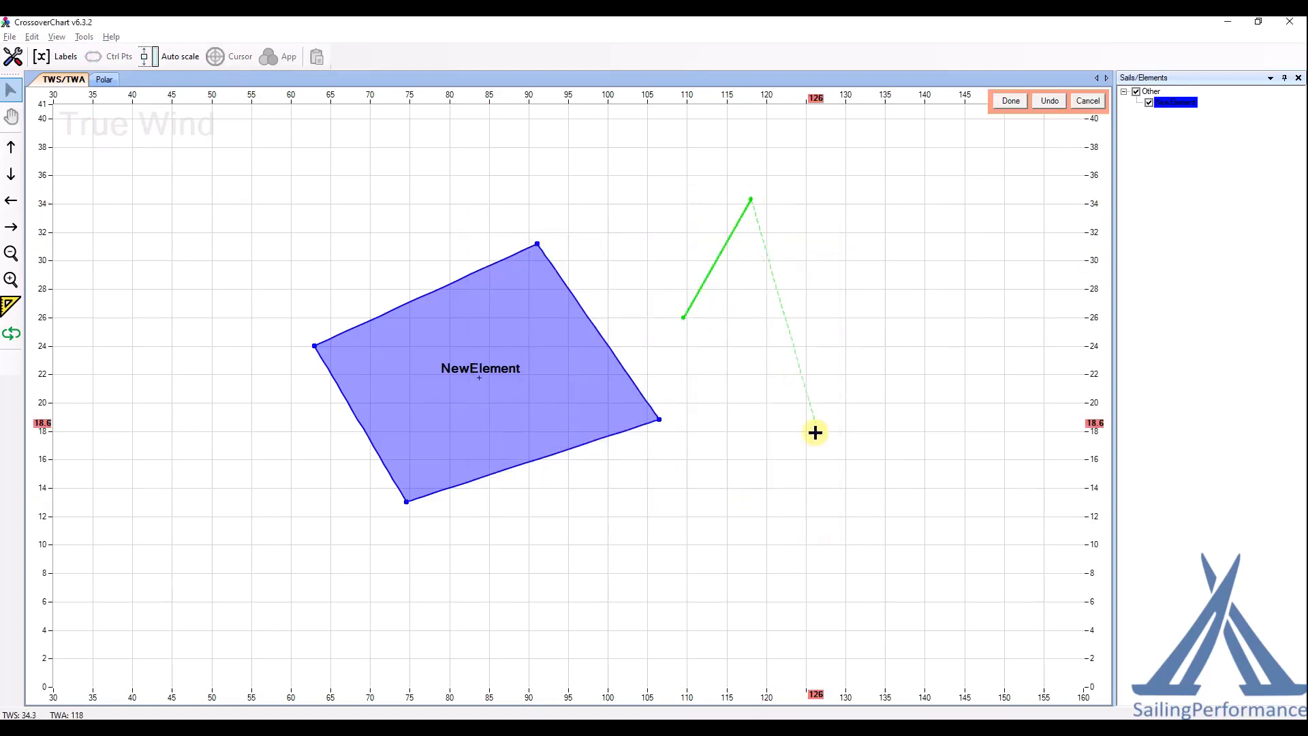
click(816, 445)
click(904, 286)
click(904, 285)
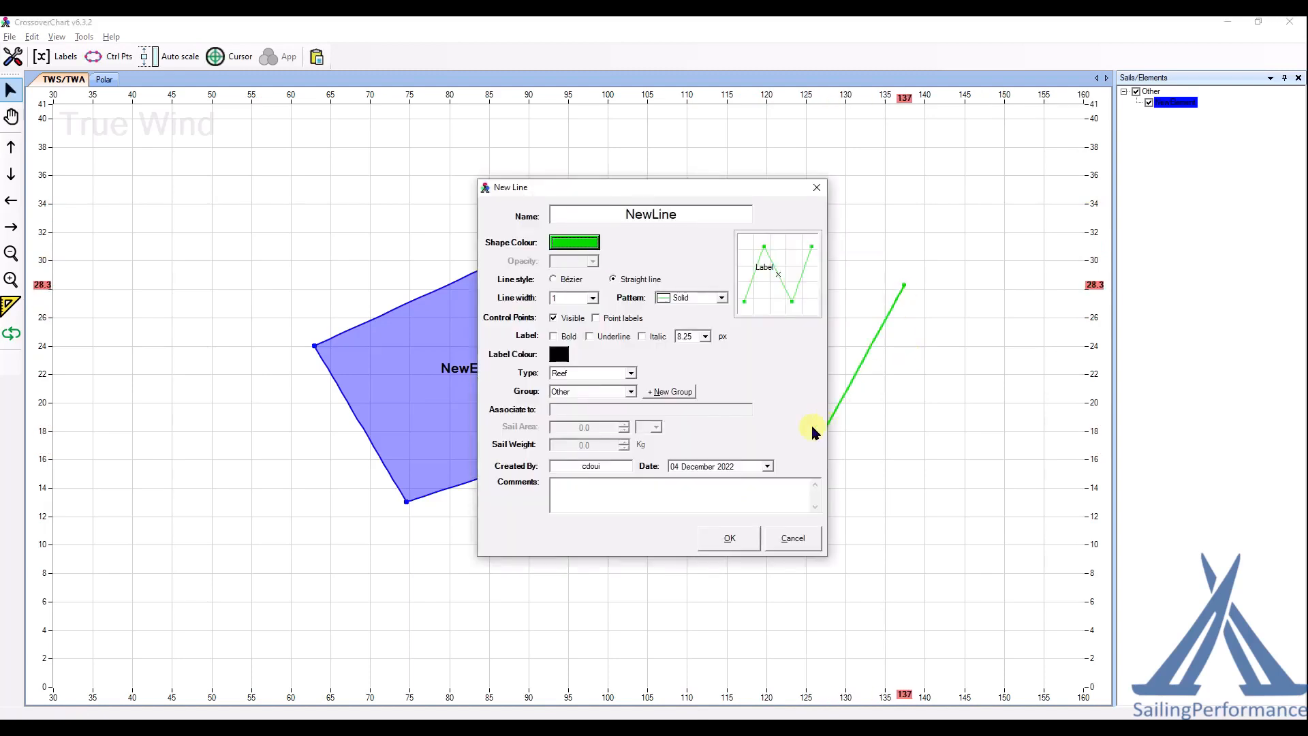
Set the new line's style to Bézier and create the line.
drag(694, 188, 450, 188)
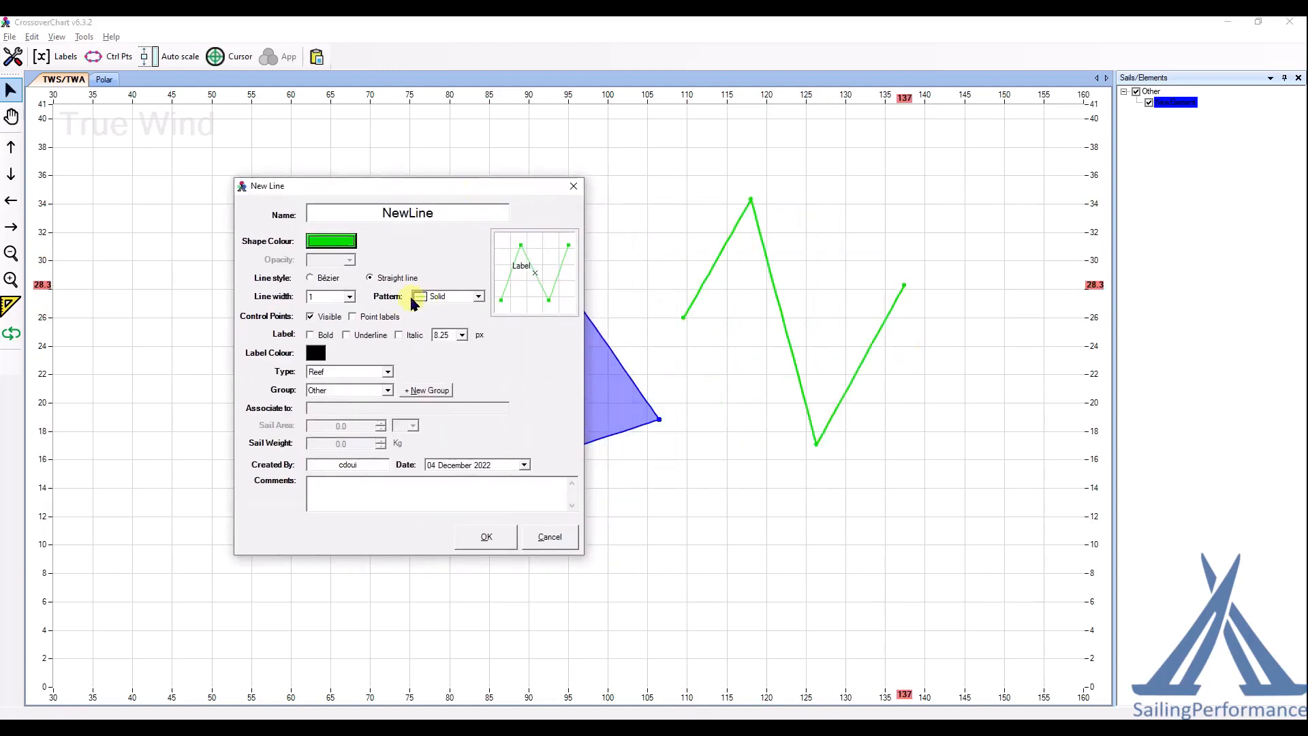
click(326, 279)
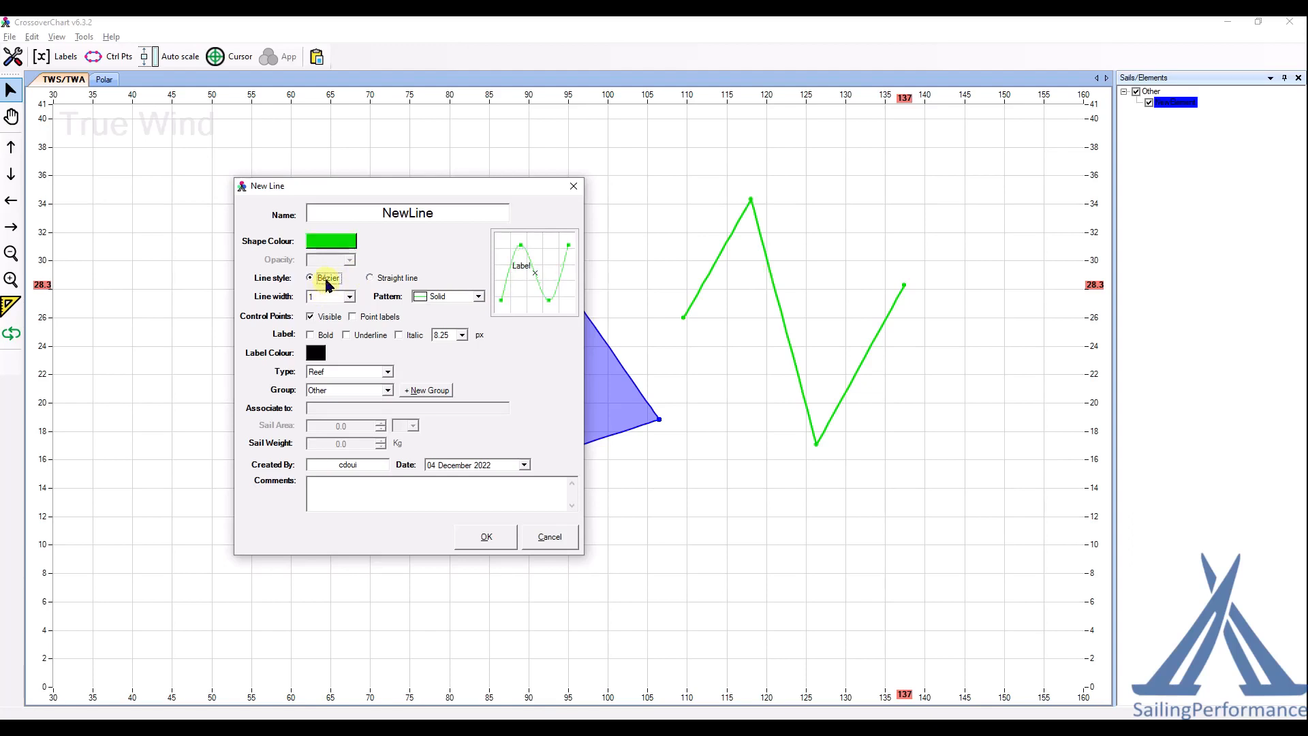
click(488, 537)
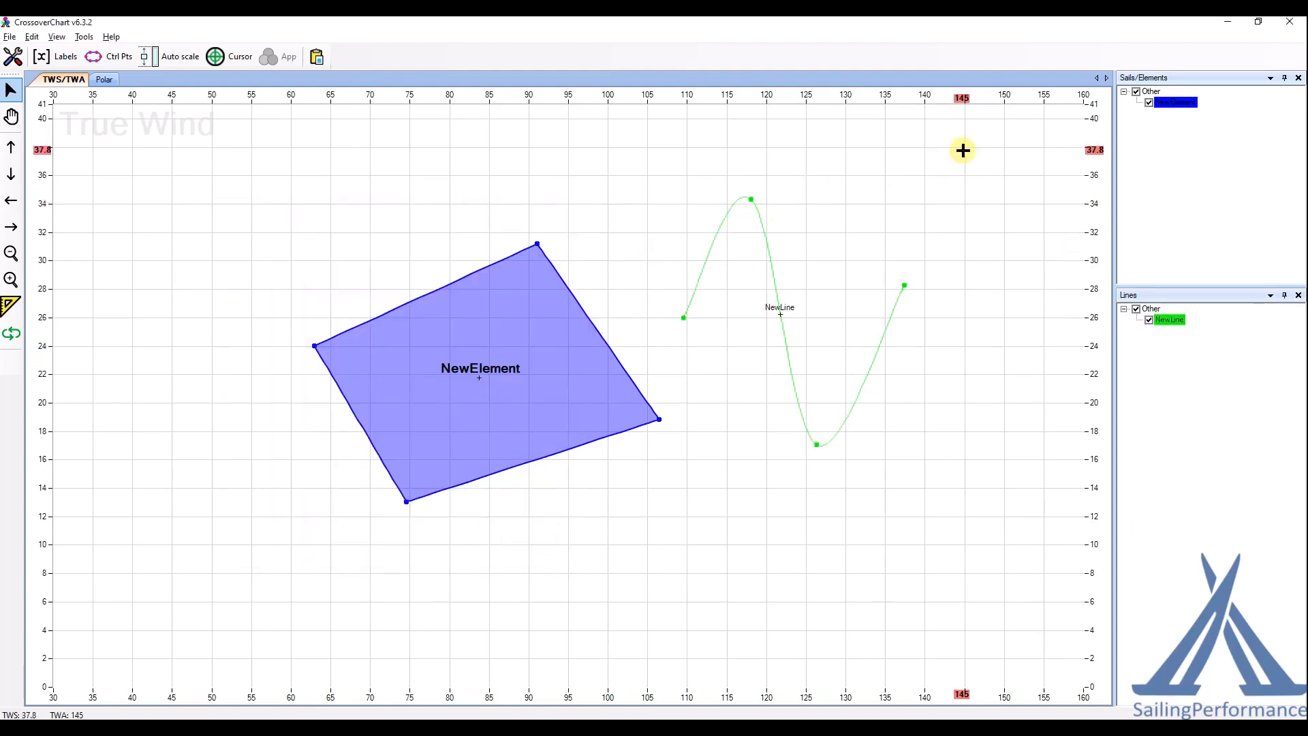
Close CrossoverChart and switch to PolarManager with the First36.7 polar.
click(1299, 25)
click(642, 427)
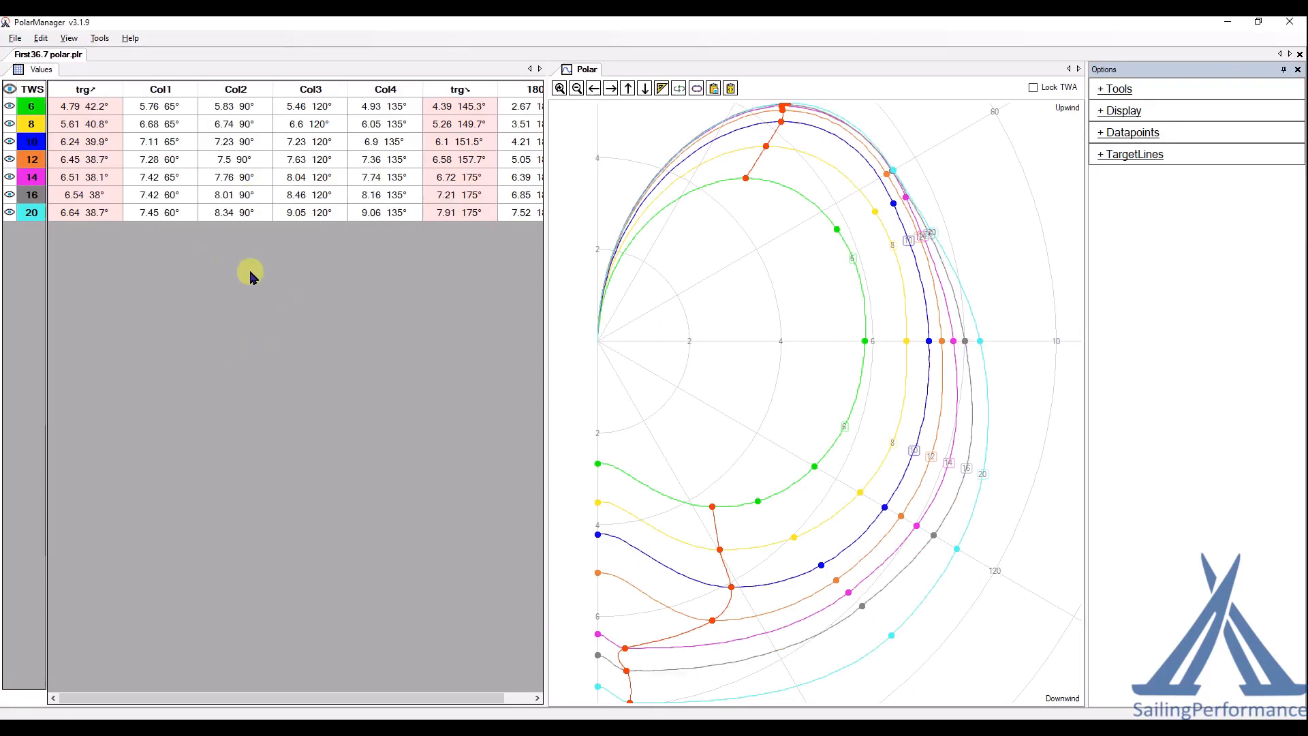
right_click(158, 167)
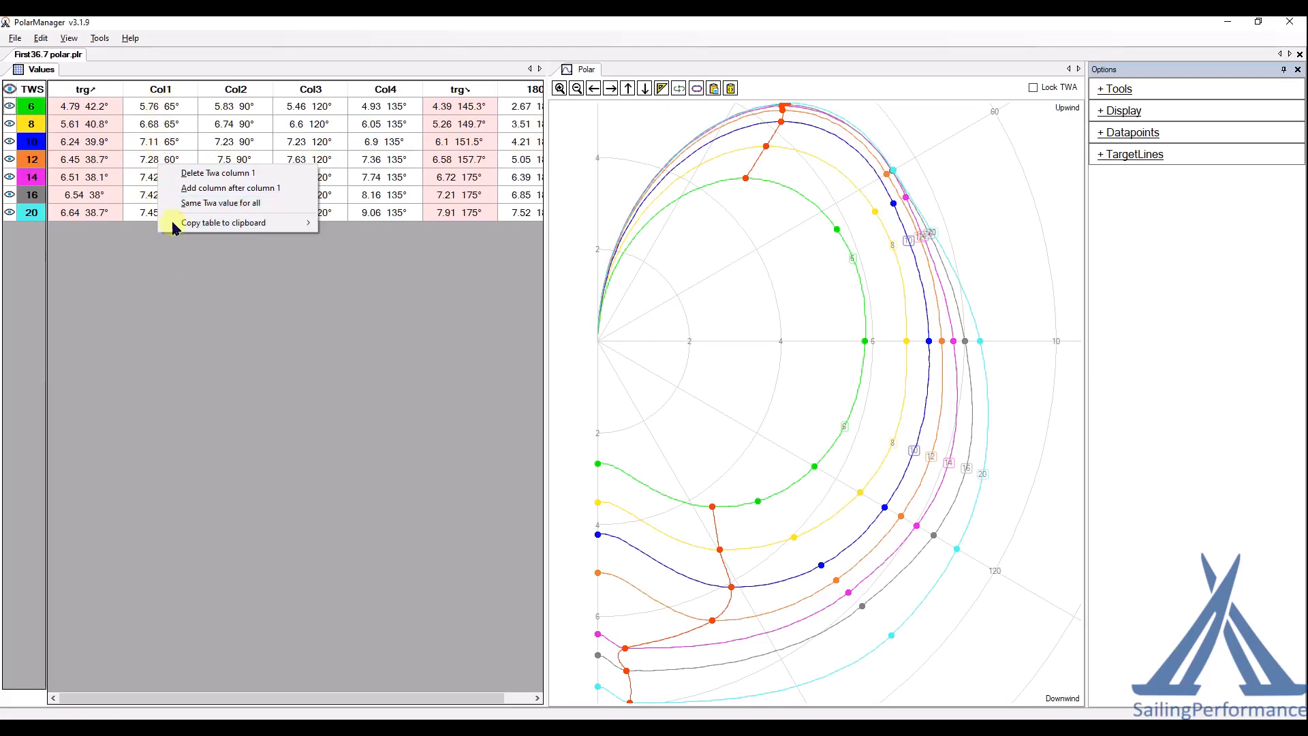
click(176, 333)
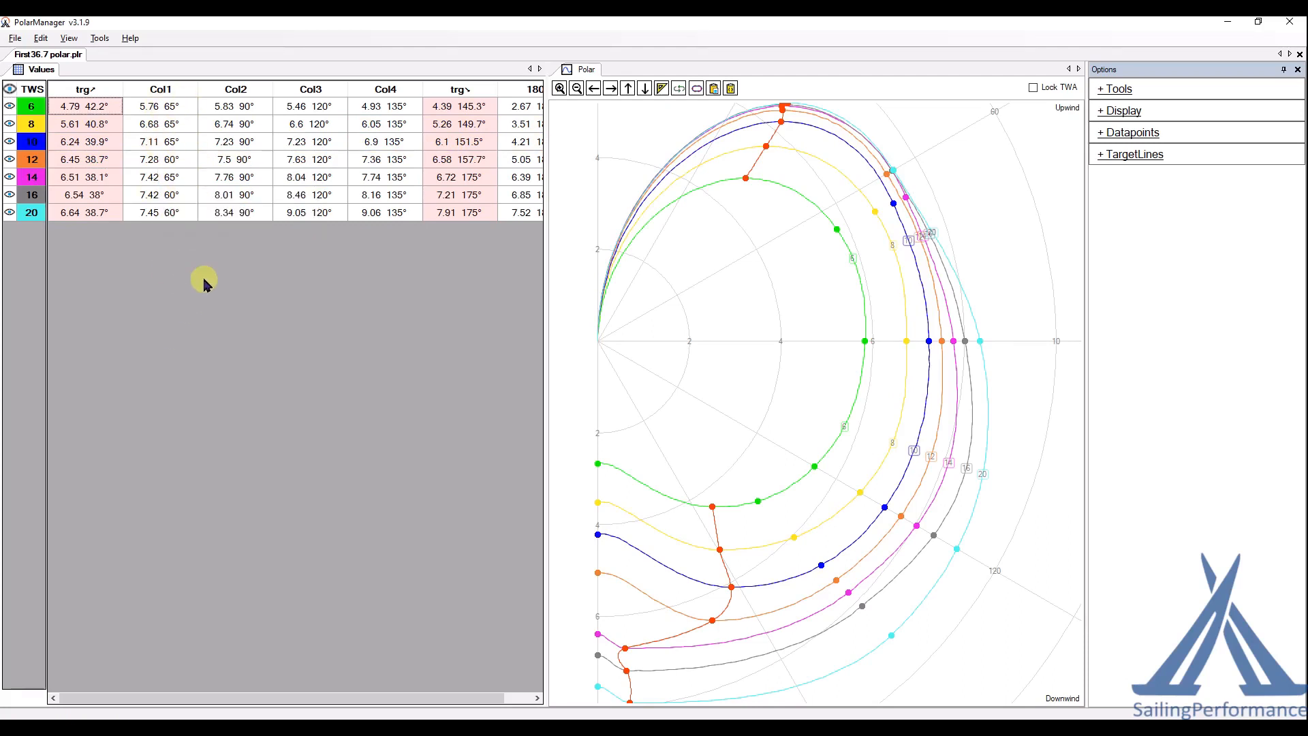
Set the TWA value of the Col1 cells for TWS 6, 8, 10 and 14 together to 60.
click(181, 111)
click(181, 111)
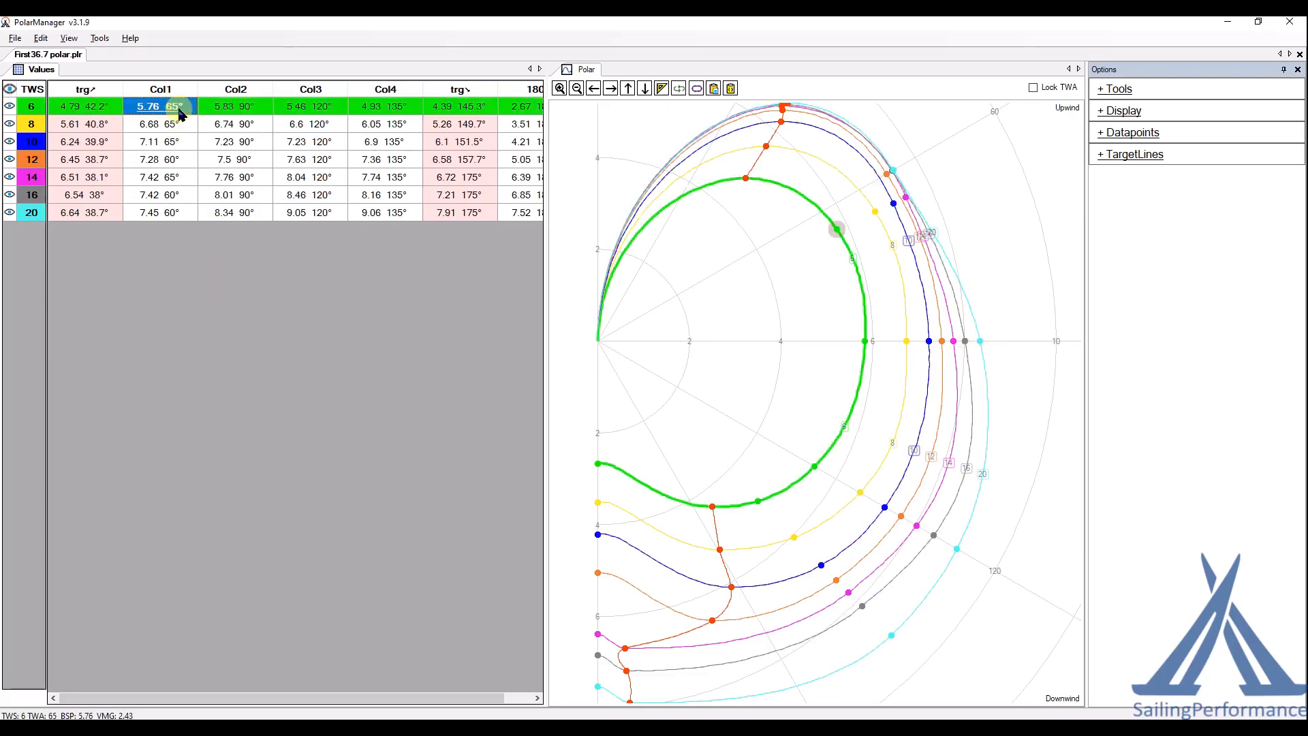
click(187, 124)
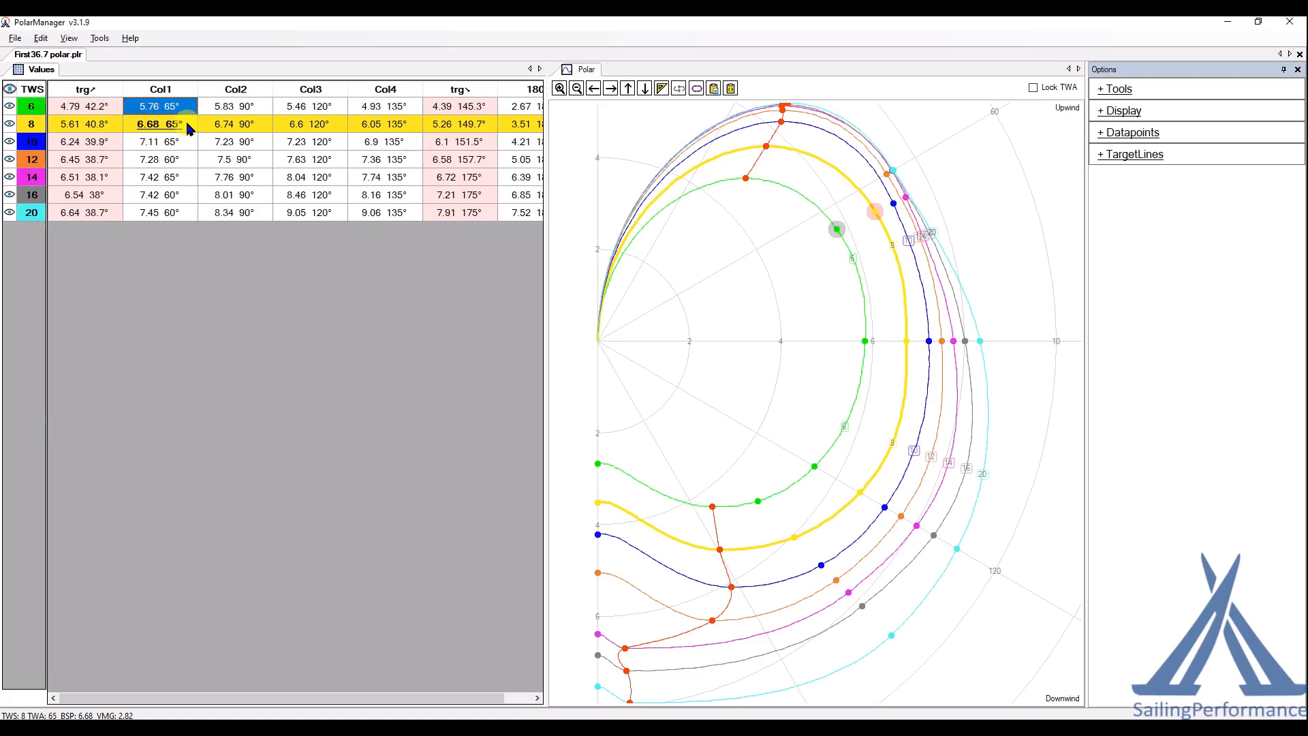
click(184, 124)
click(183, 143)
click(184, 145)
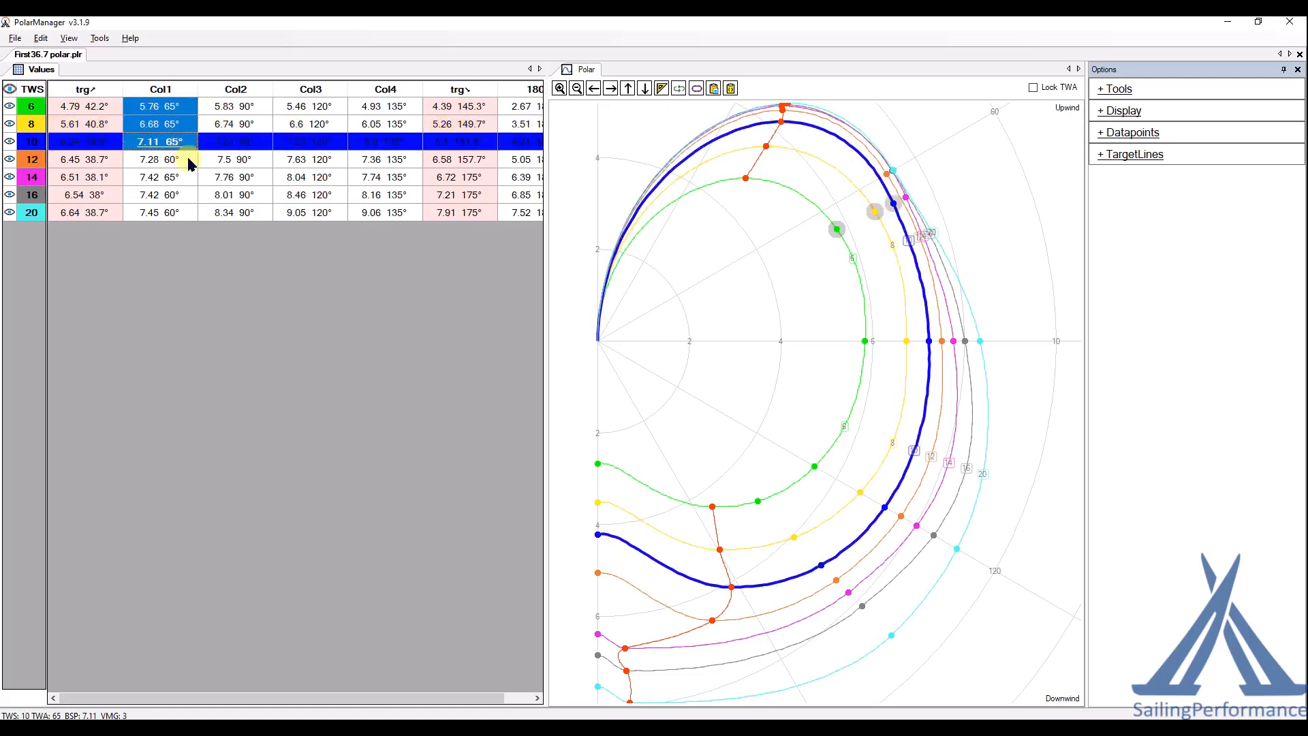
click(187, 177)
click(187, 177)
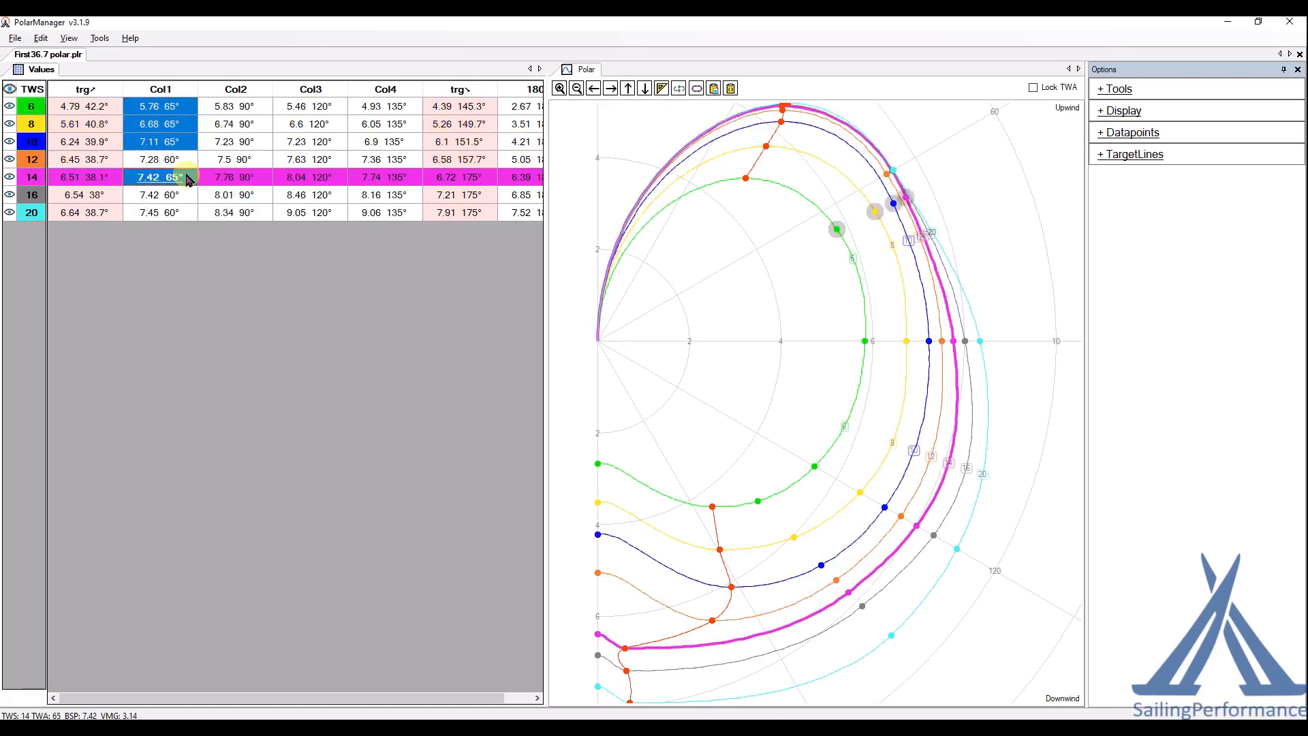
right_click(188, 179)
click(251, 215)
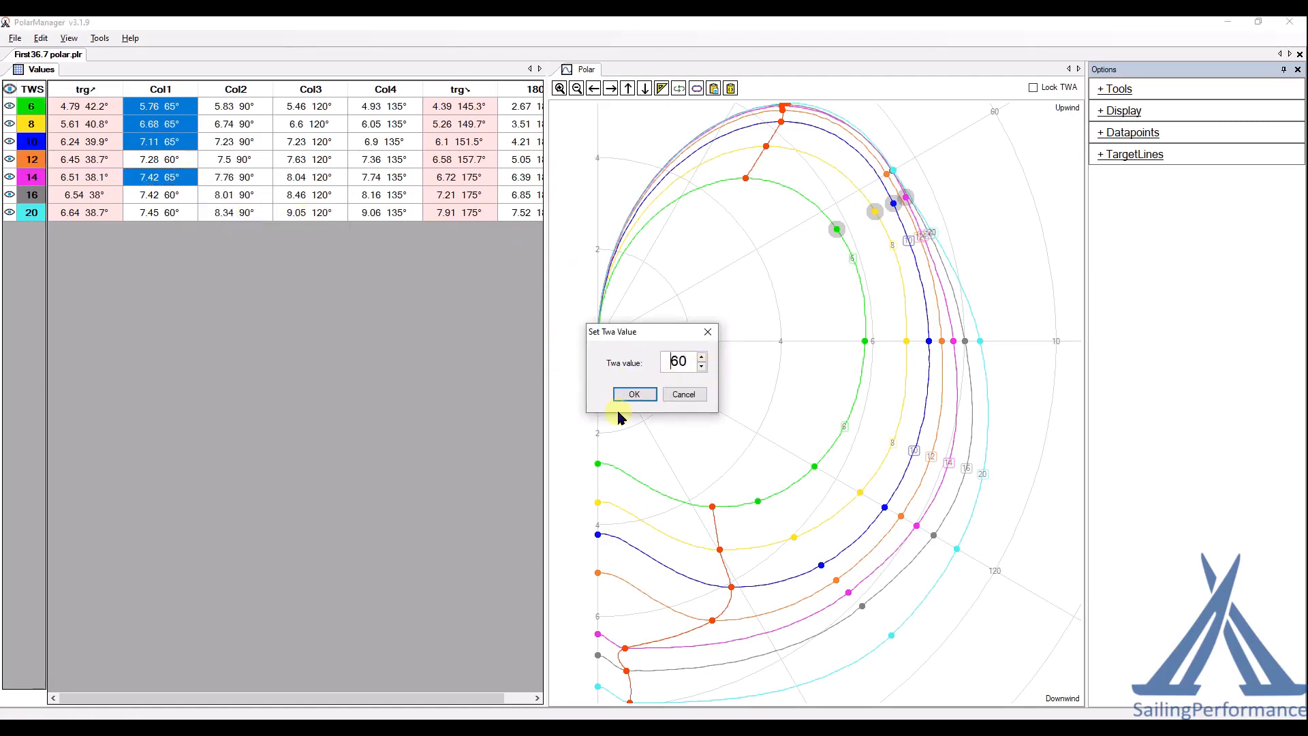
click(628, 396)
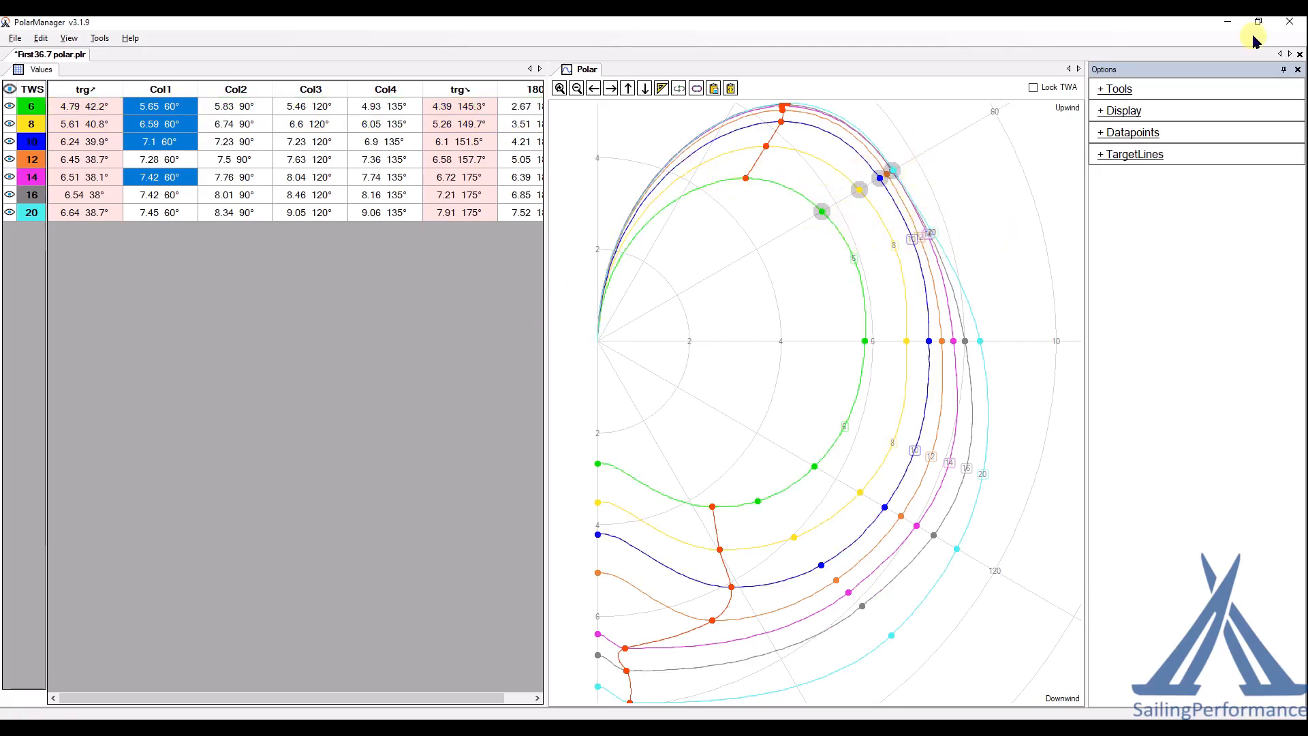
Close PolarManager without saving the changes and switch to RaceReplay.
click(1296, 23)
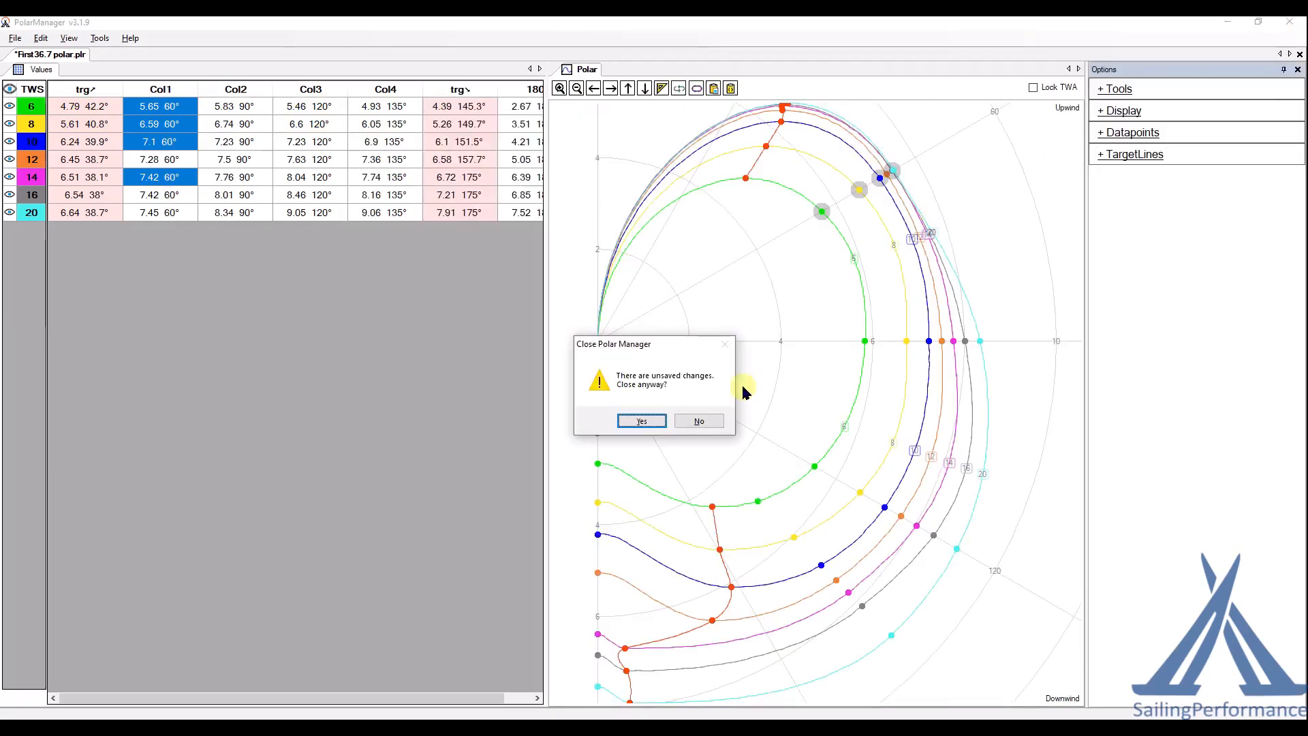
click(634, 420)
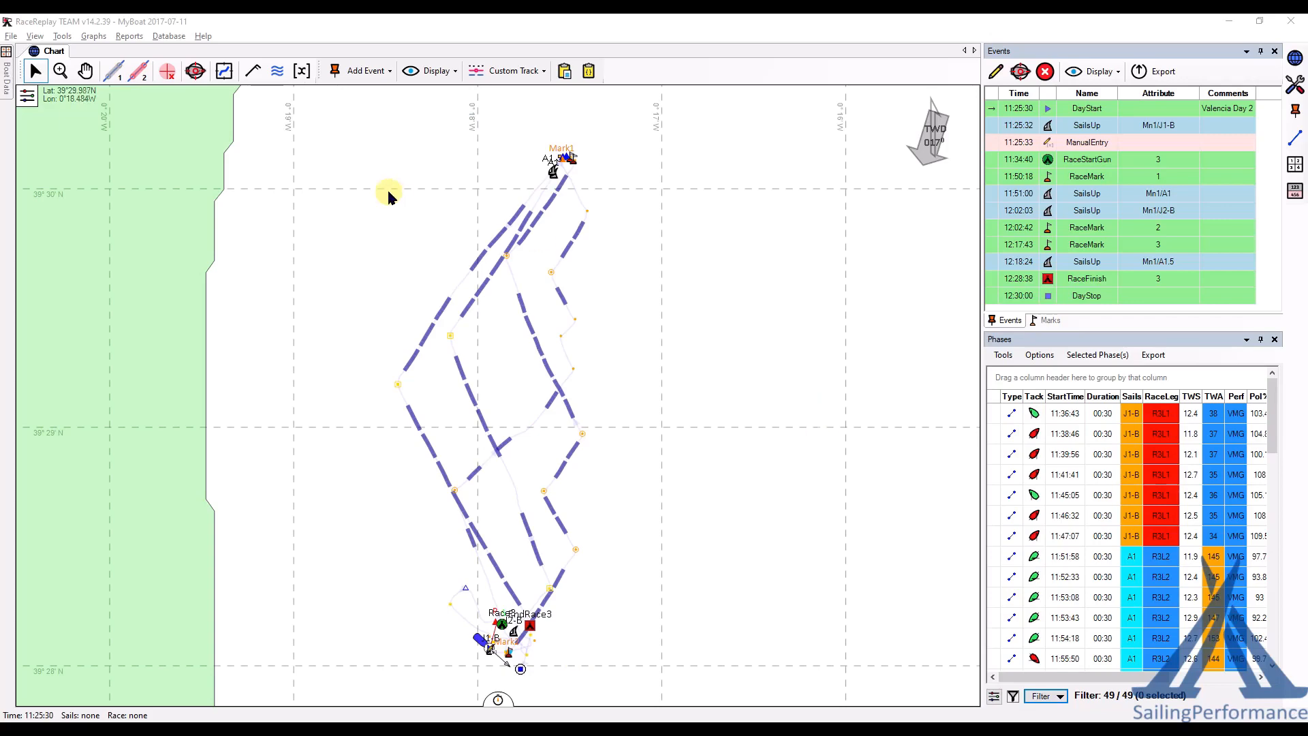
Create an XY graph of BSP vs TWS coloured by sail.
click(93, 36)
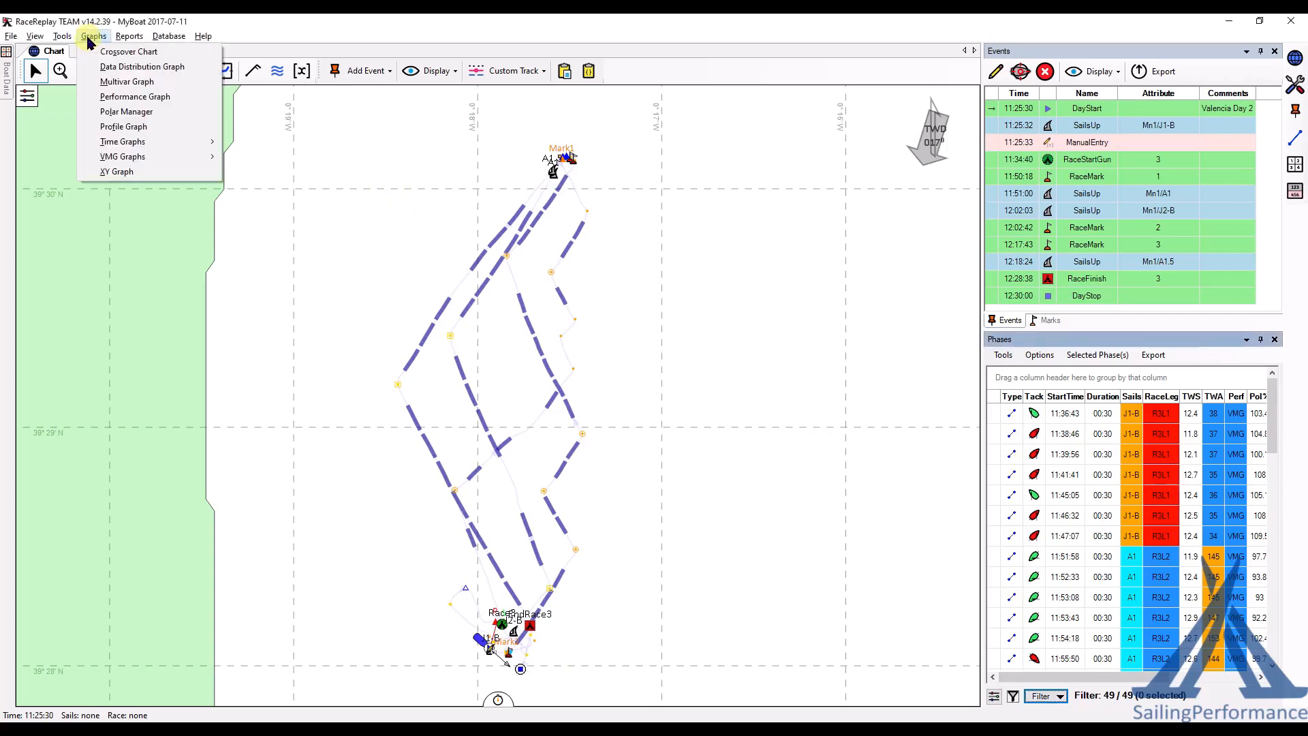
click(125, 175)
click(616, 427)
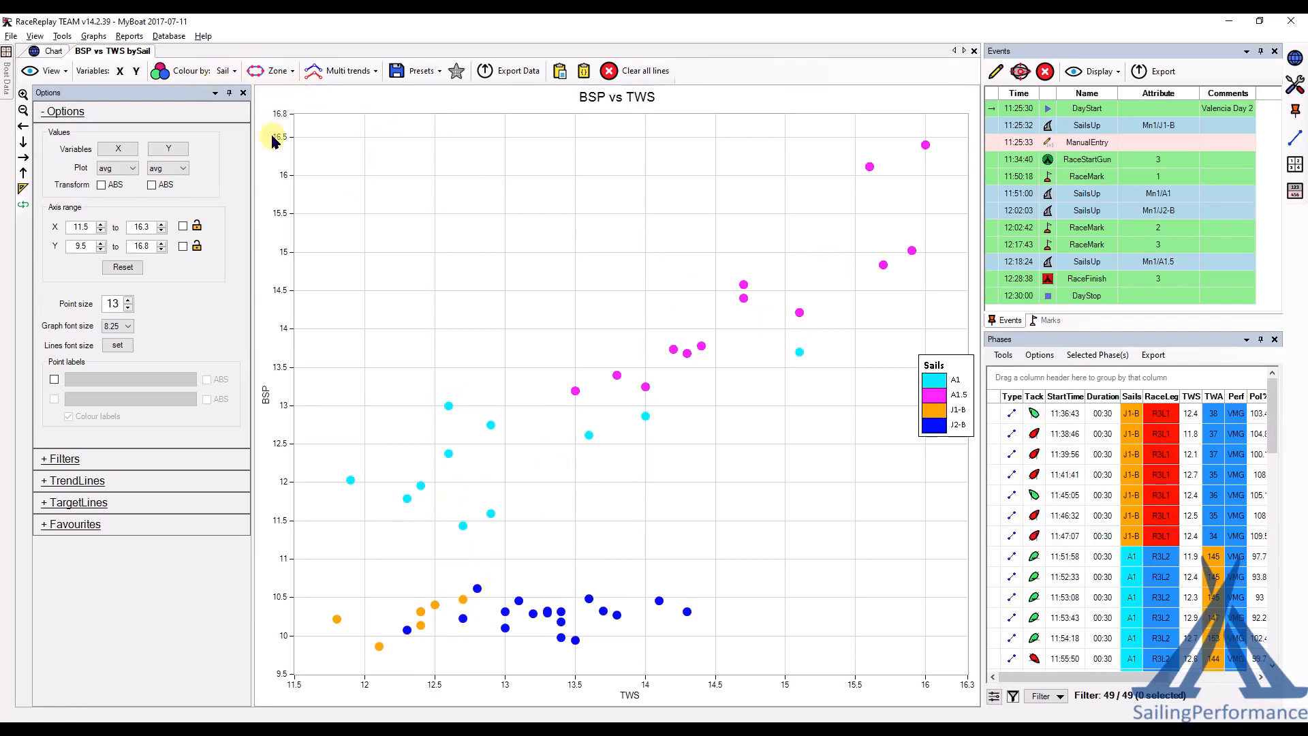
Add a trend line for each of the sails J1-B, A1, J2-B and A1.5 to the BSP vs TWS graph.
click(344, 72)
click(339, 106)
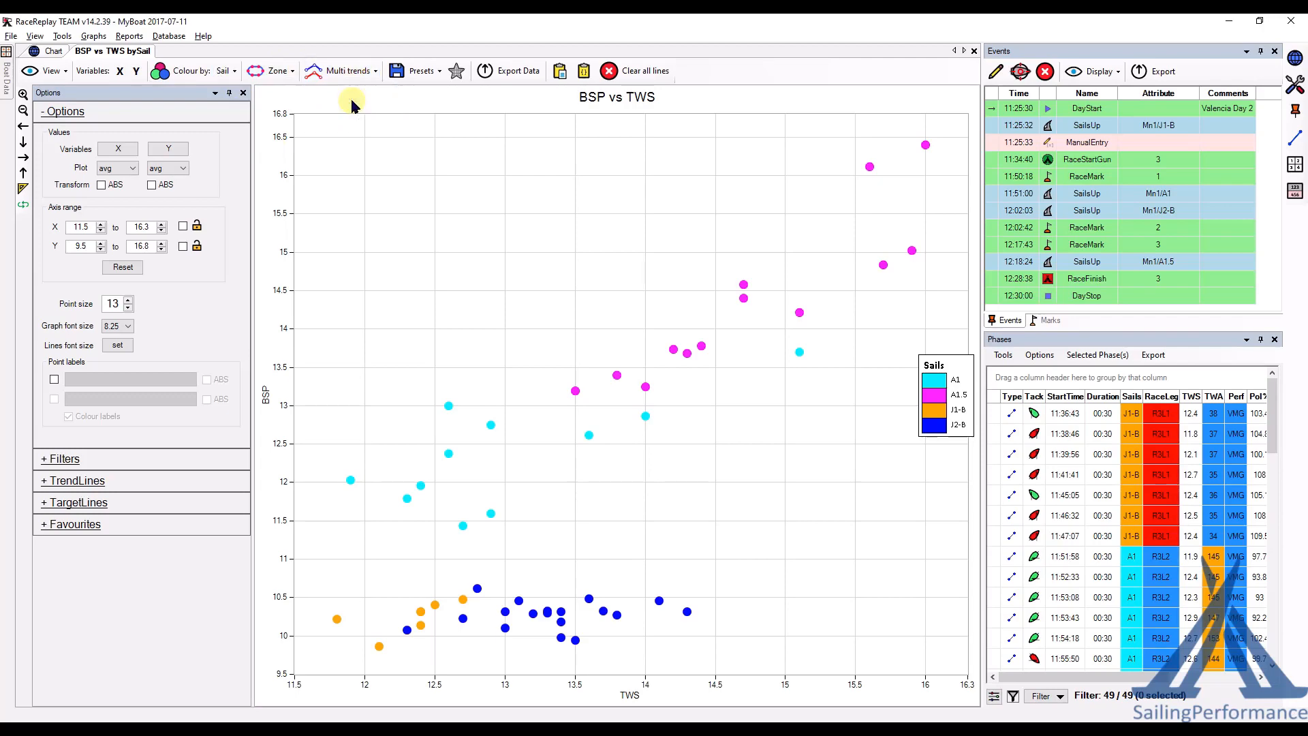
click(621, 514)
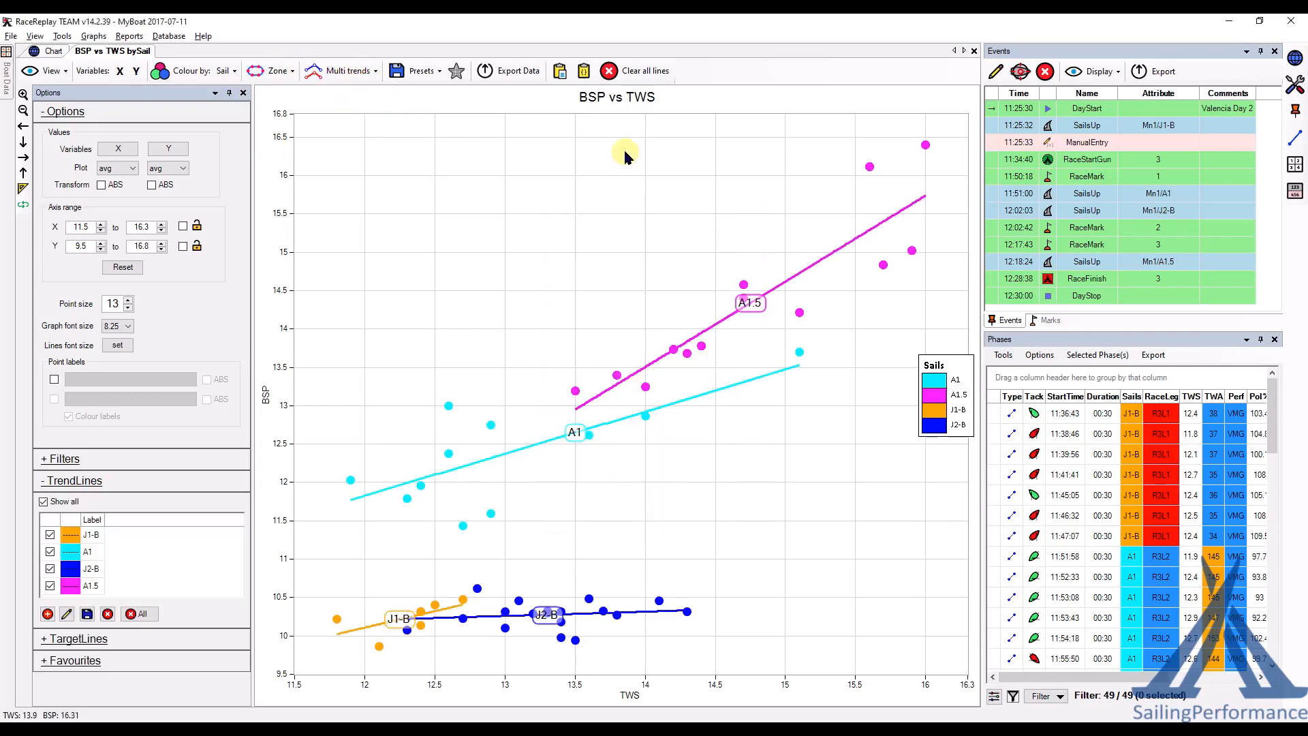
Save the graph settings as the preset BSP vs TWS bySail.json and mark the graph as a favourite.
click(426, 71)
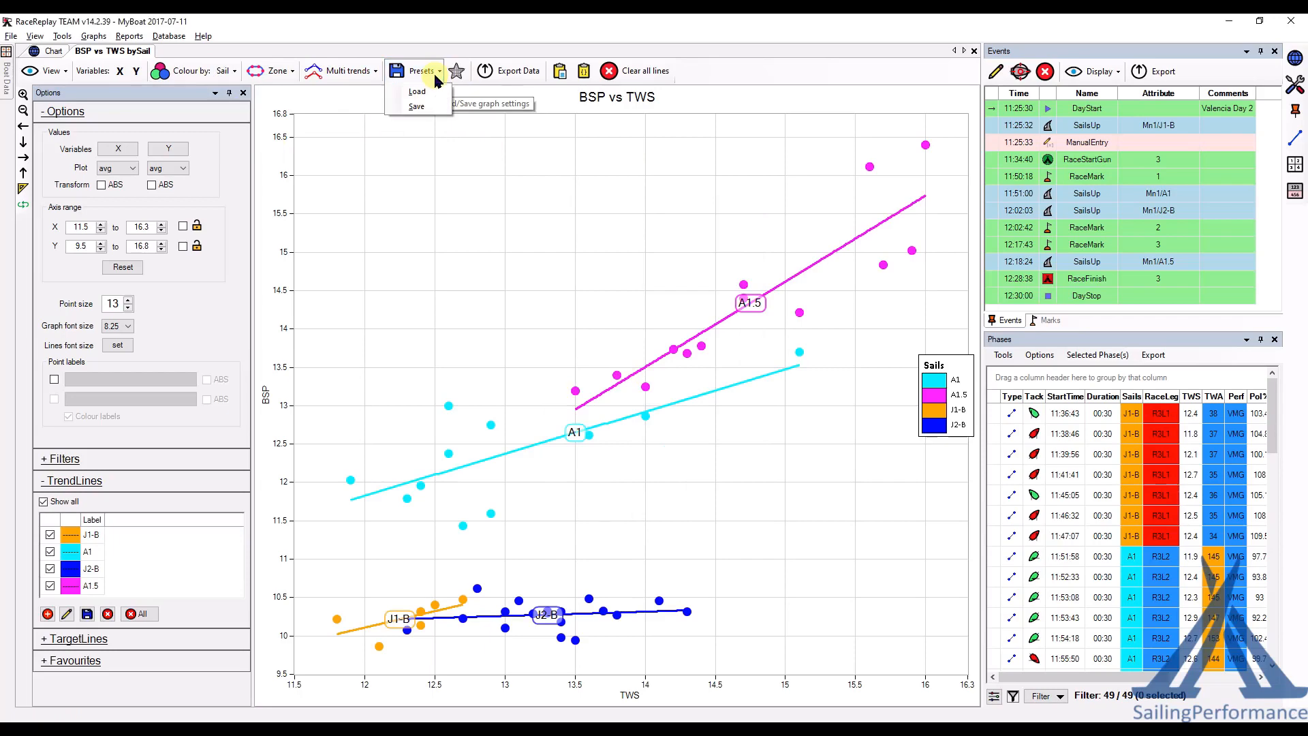
click(417, 107)
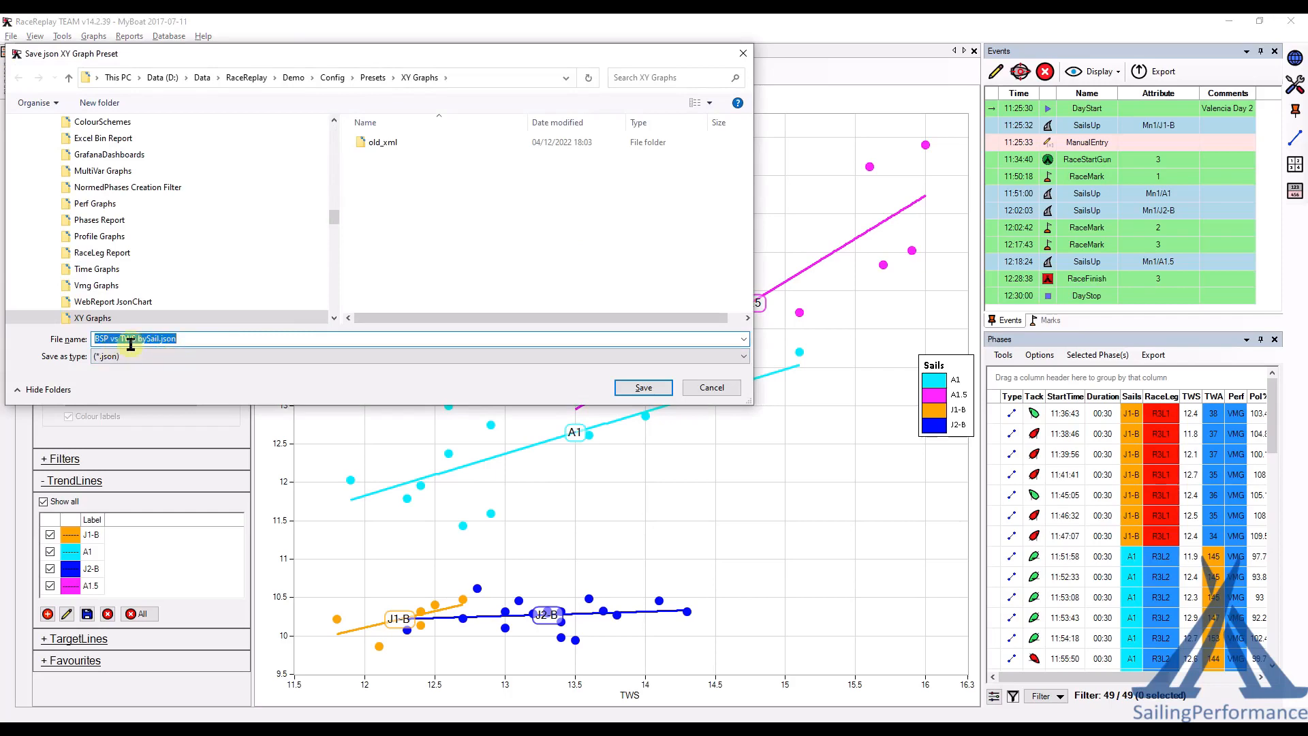
click(640, 388)
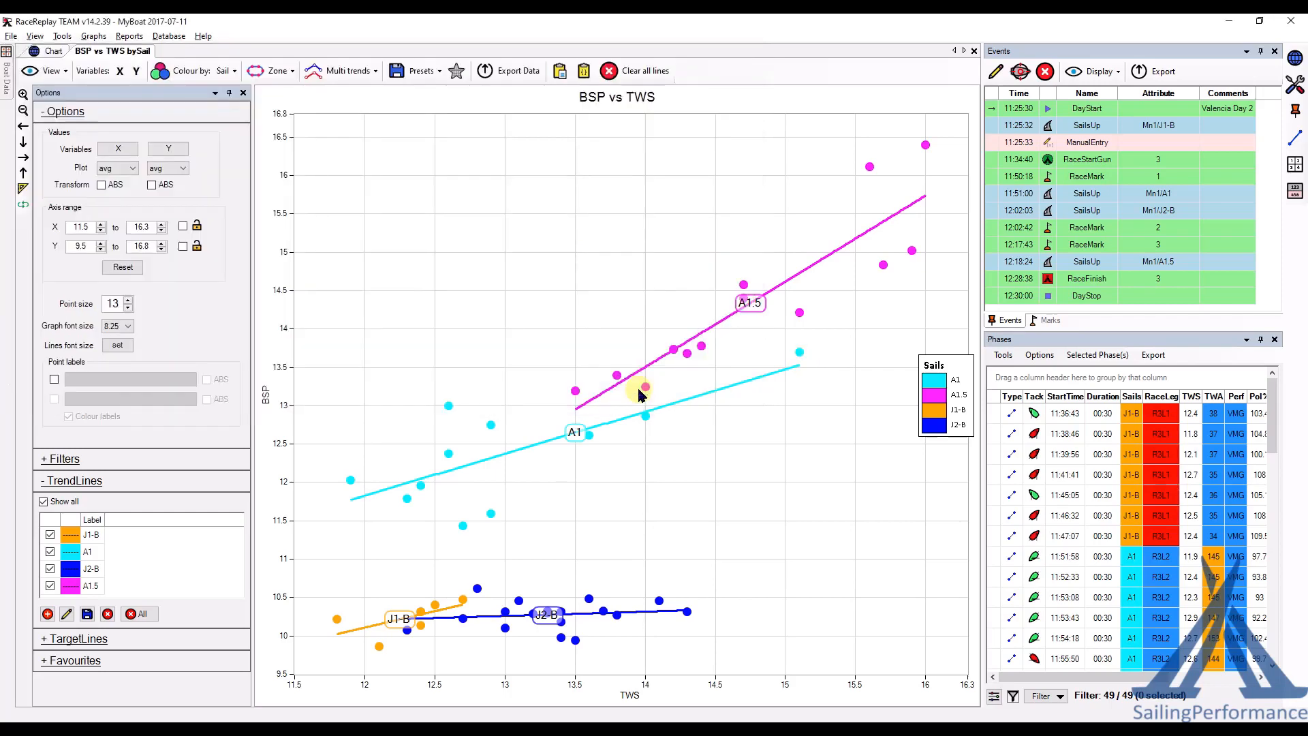
click(456, 74)
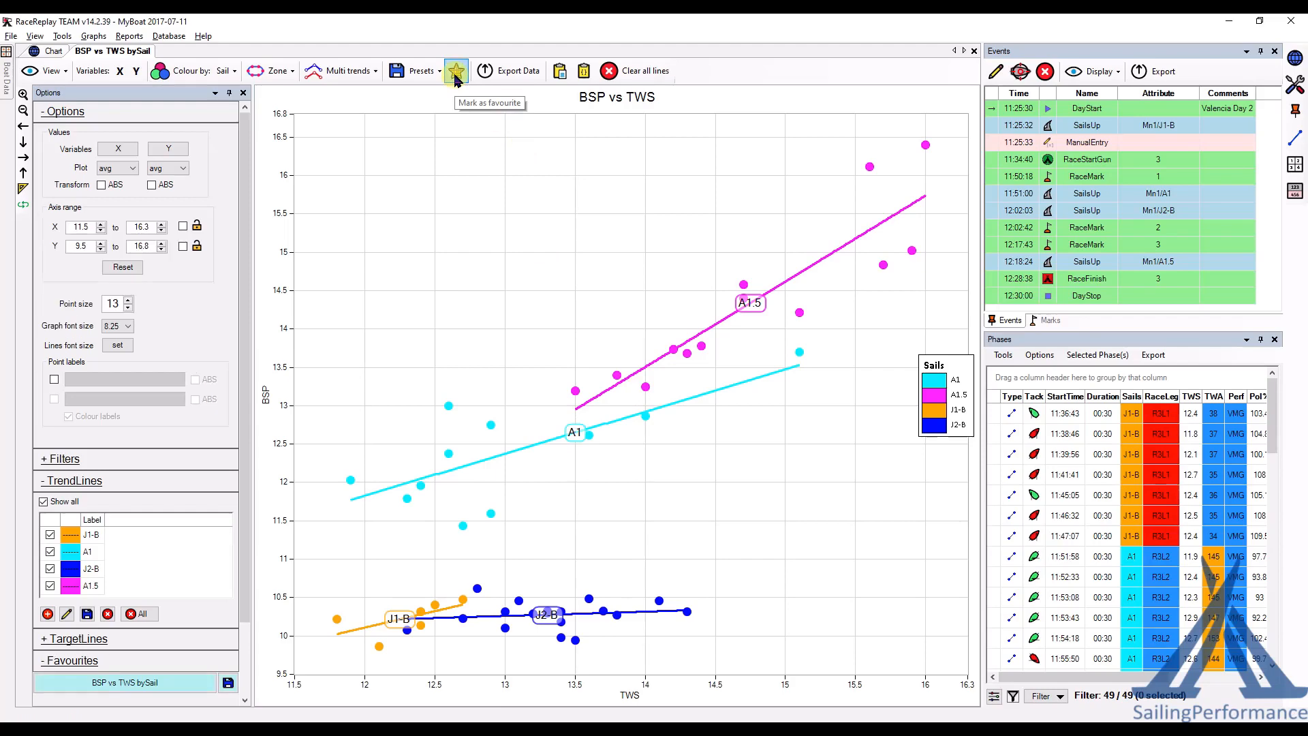
click(45, 482)
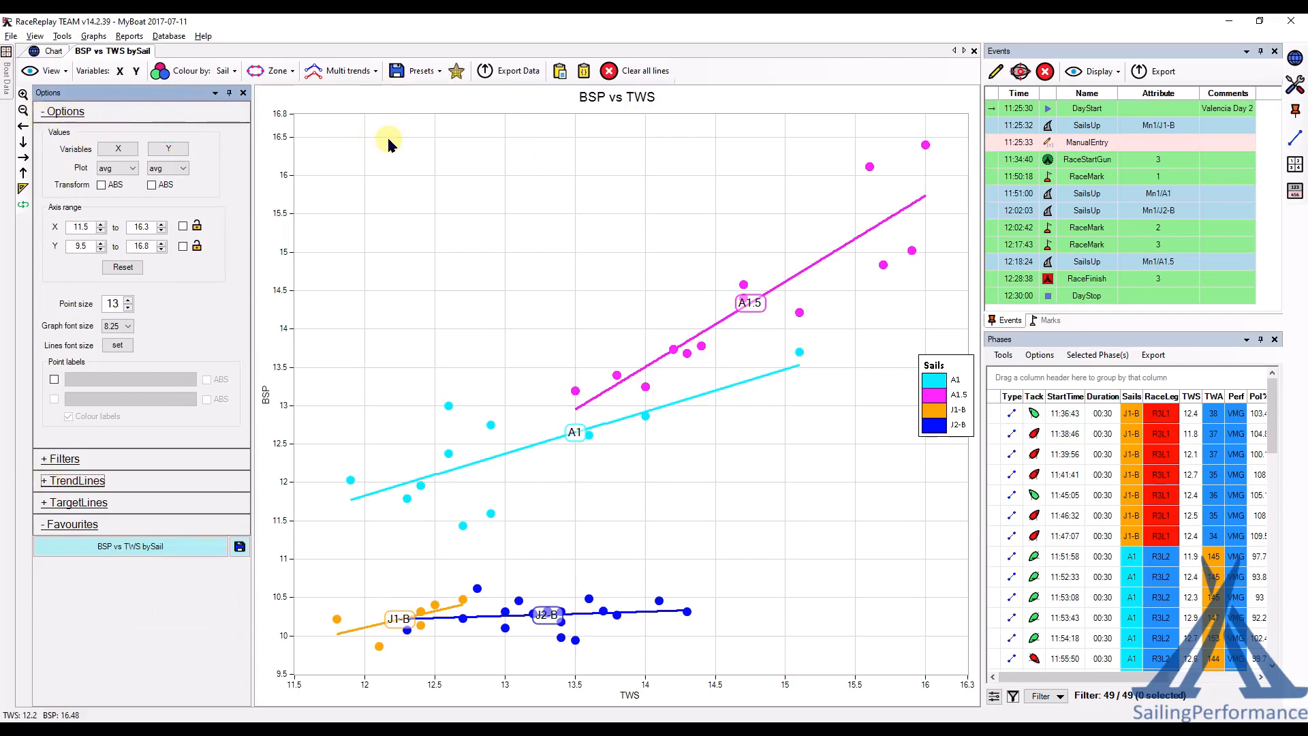
Colour the BSP vs TWS graph by tack and delete all the existing sail trend lines.
click(357, 76)
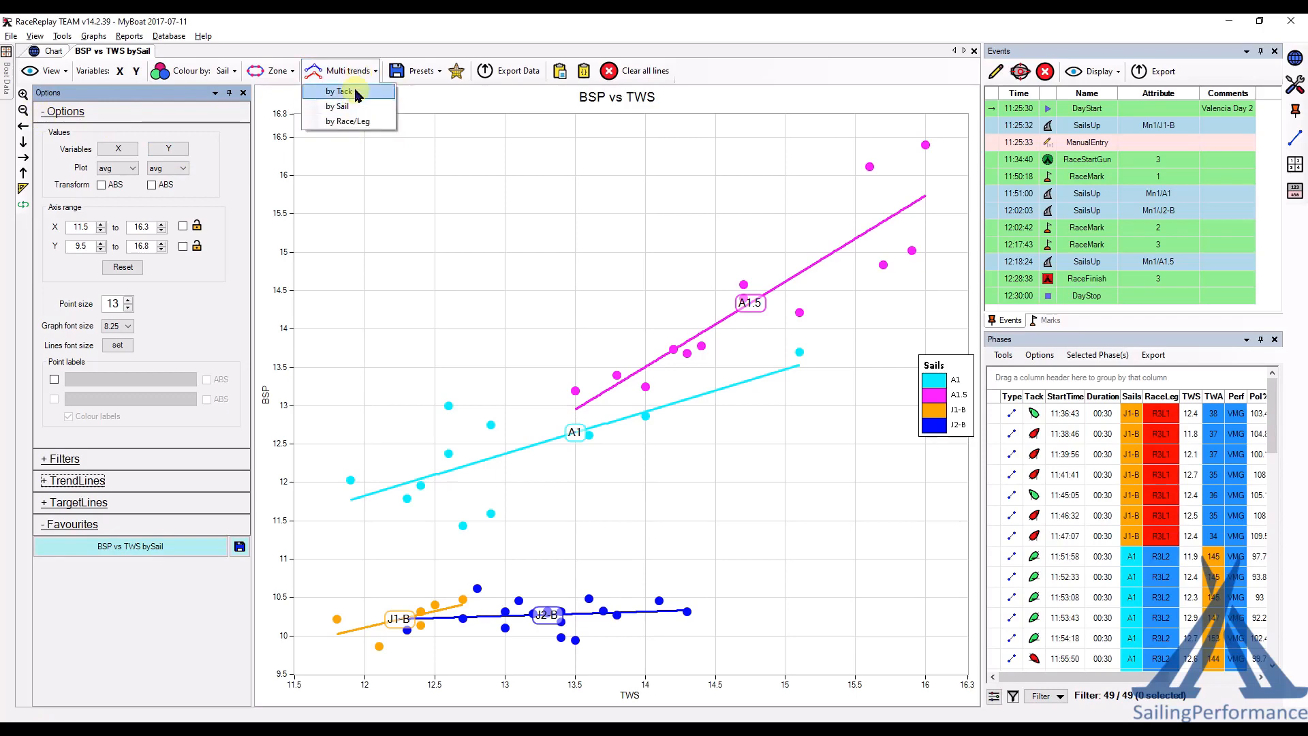
click(225, 70)
click(225, 70)
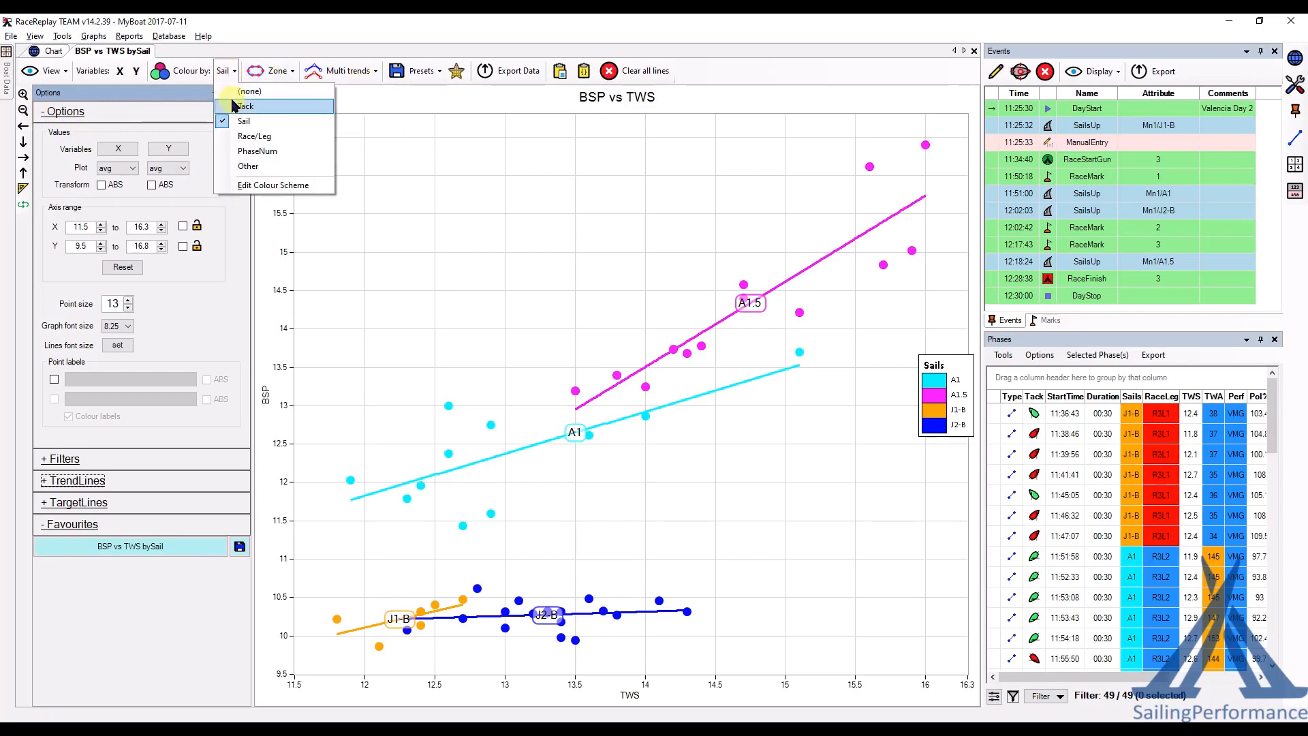
click(234, 106)
click(637, 71)
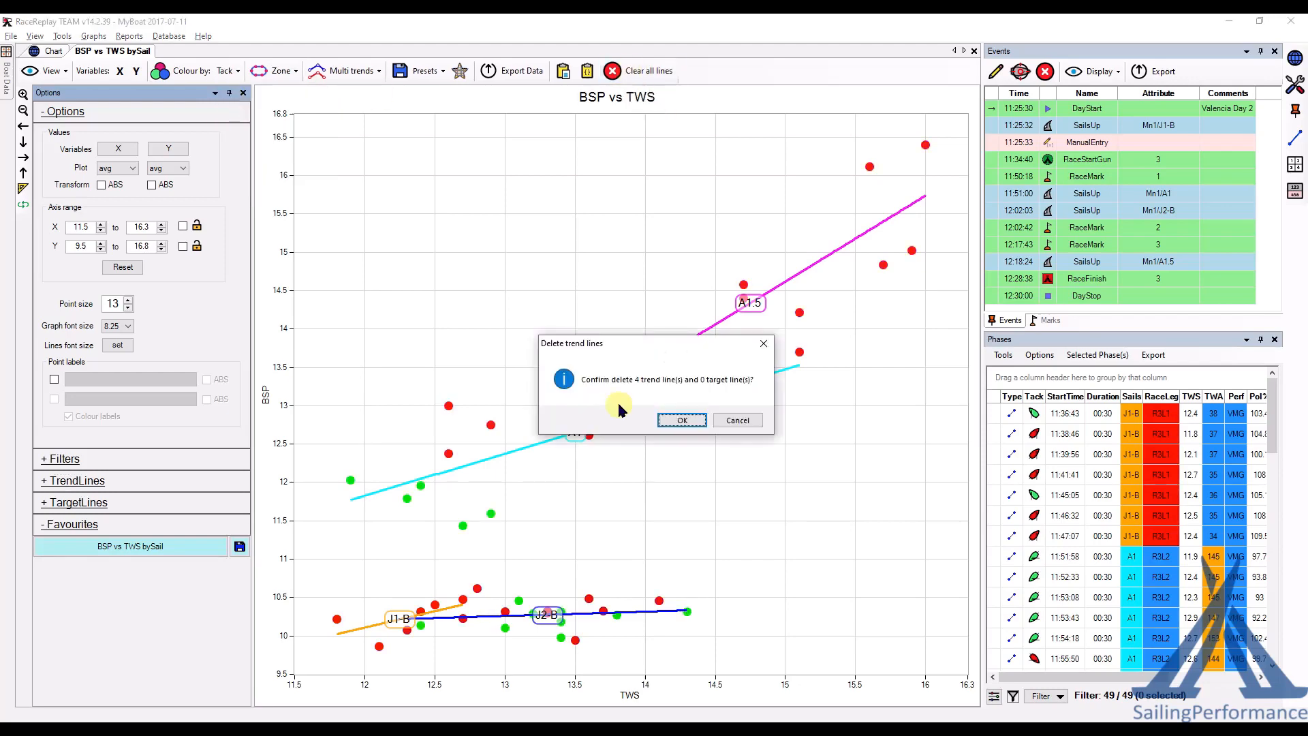
click(679, 419)
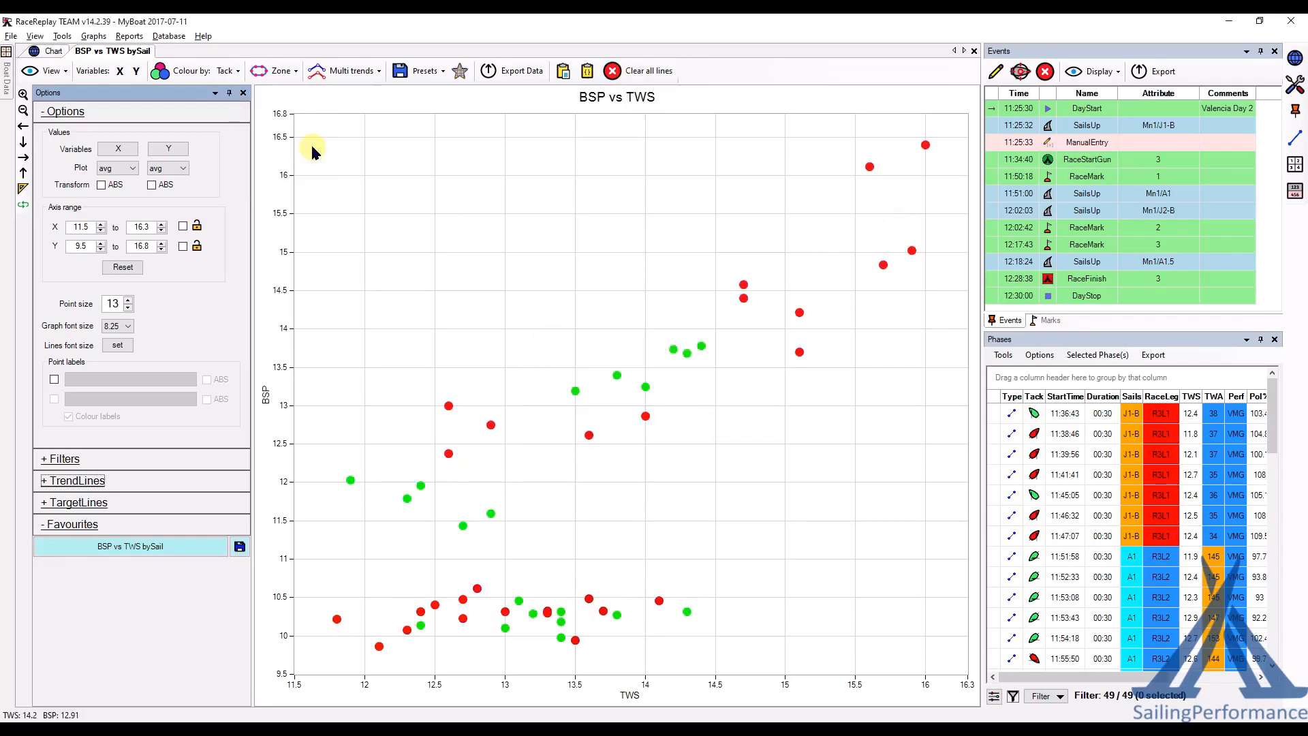
Add solid multi trend lines by tack to the graph, using the Splines fit method with line size 3.
click(355, 74)
click(333, 96)
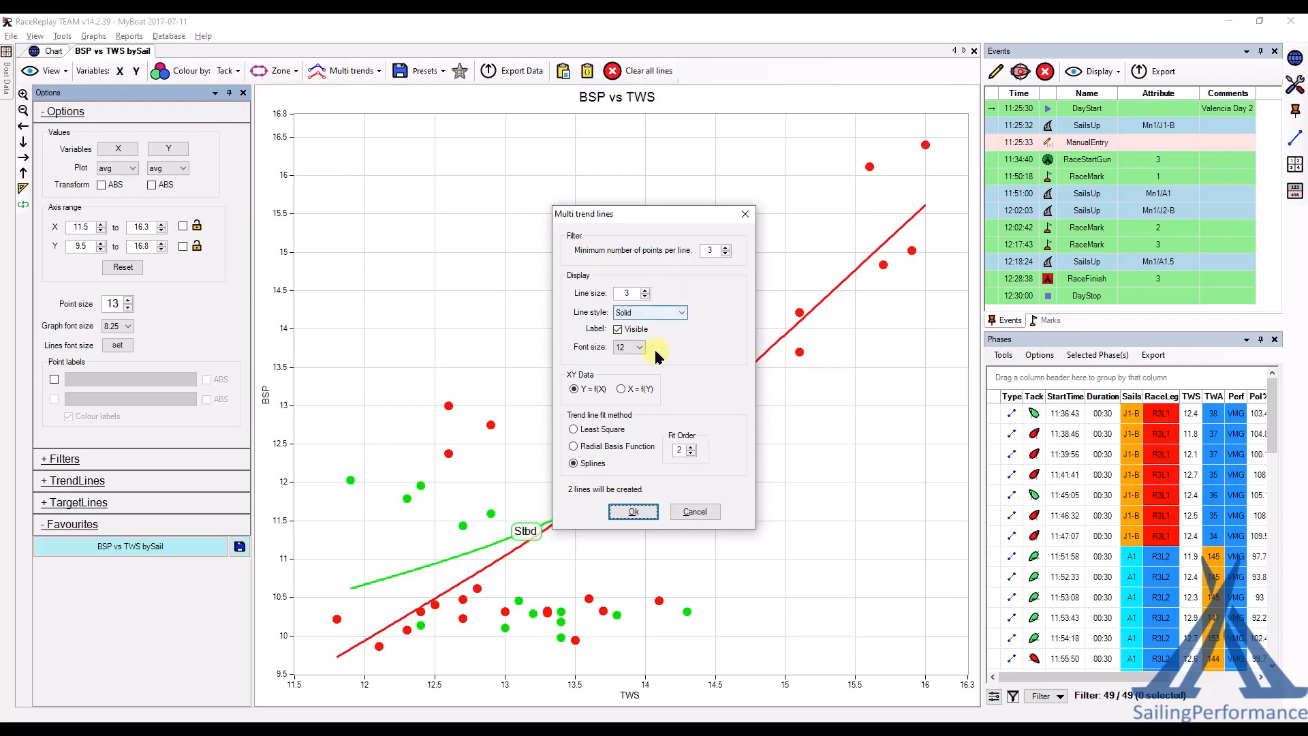
click(633, 512)
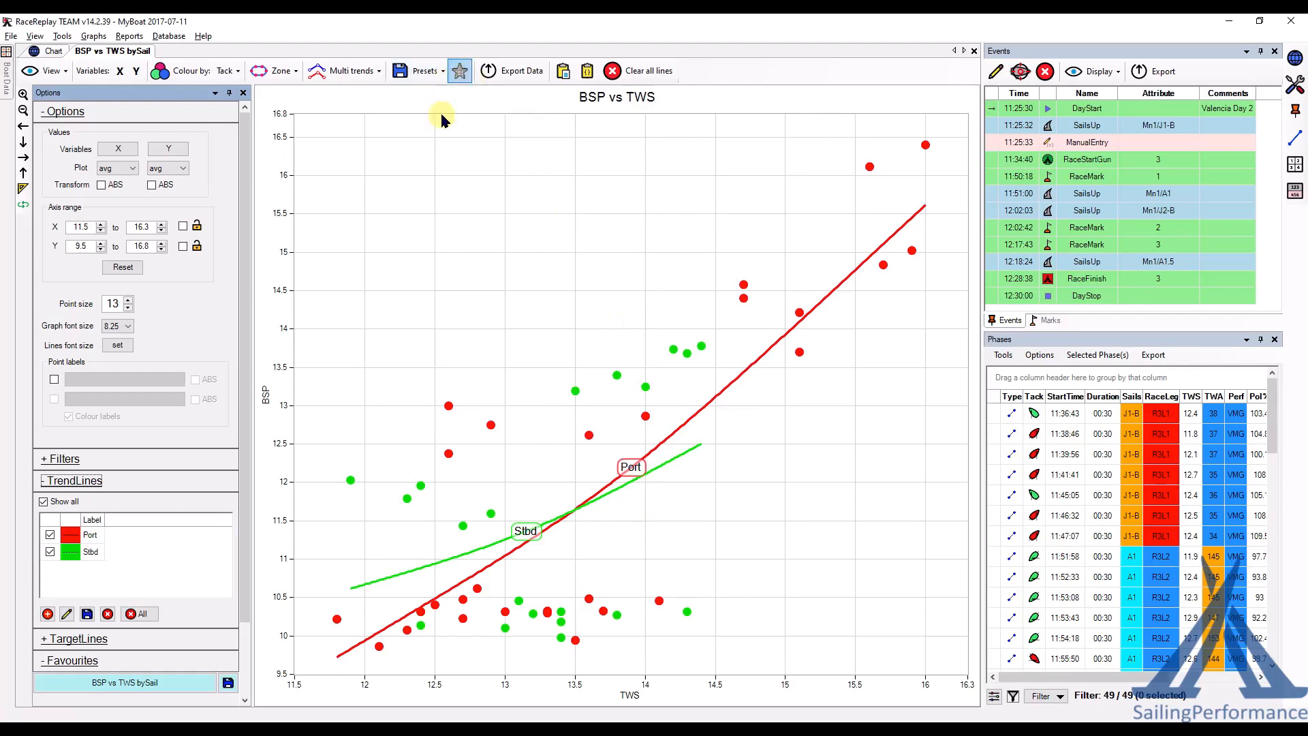
Save the tack graph as a separate preset named BSP vs TWS byTack.json and mark it as a favourite.
click(442, 80)
click(430, 95)
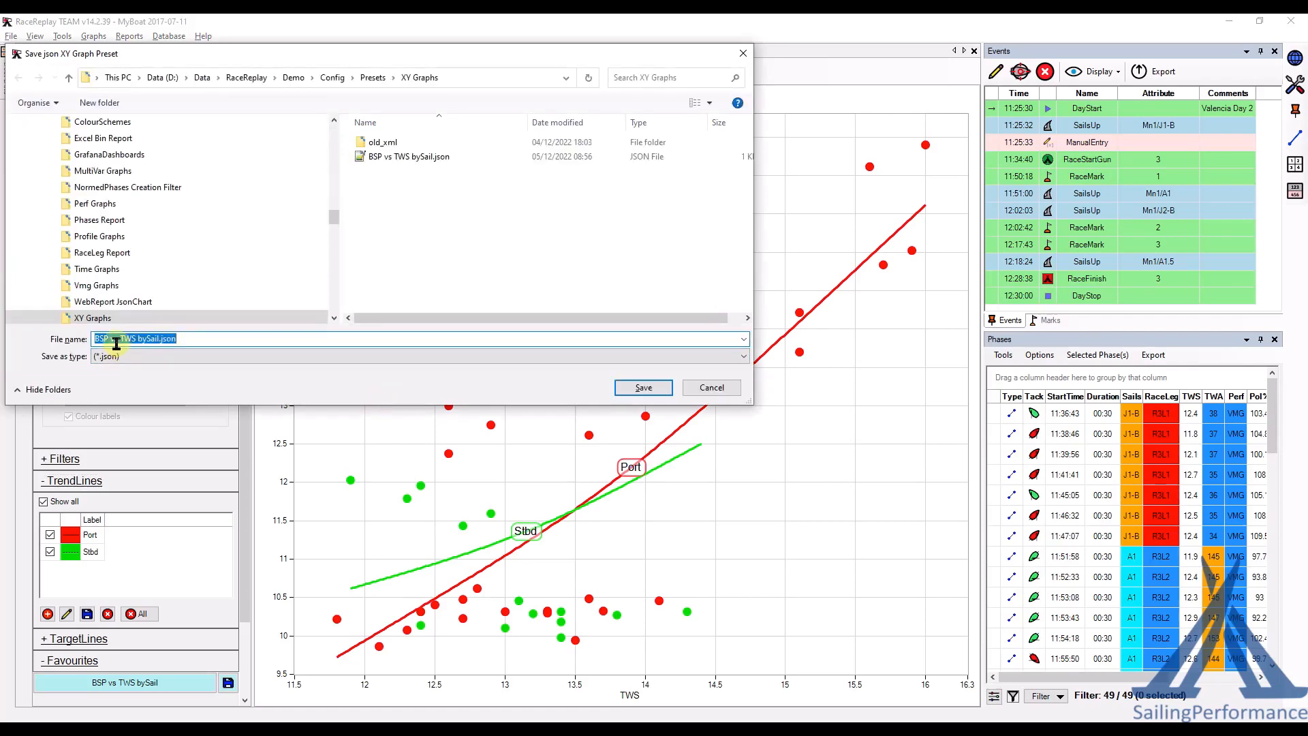
click(643, 388)
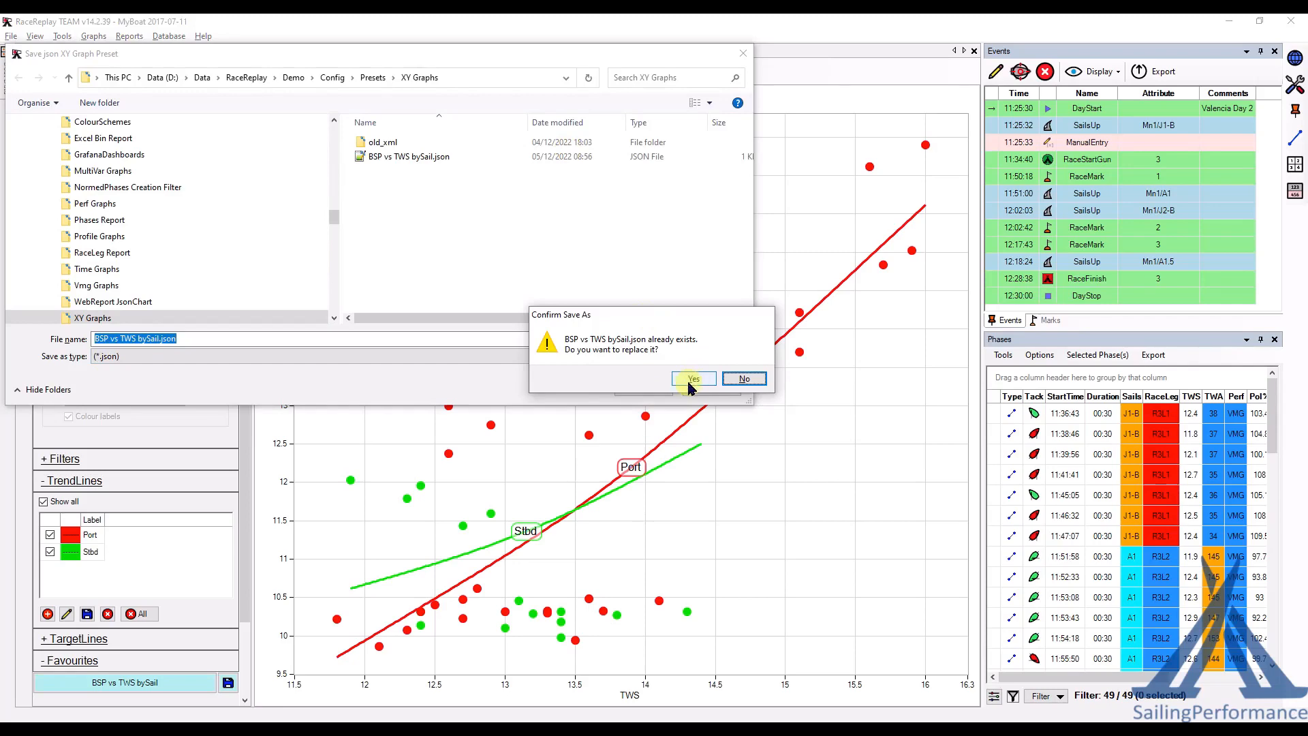
click(745, 377)
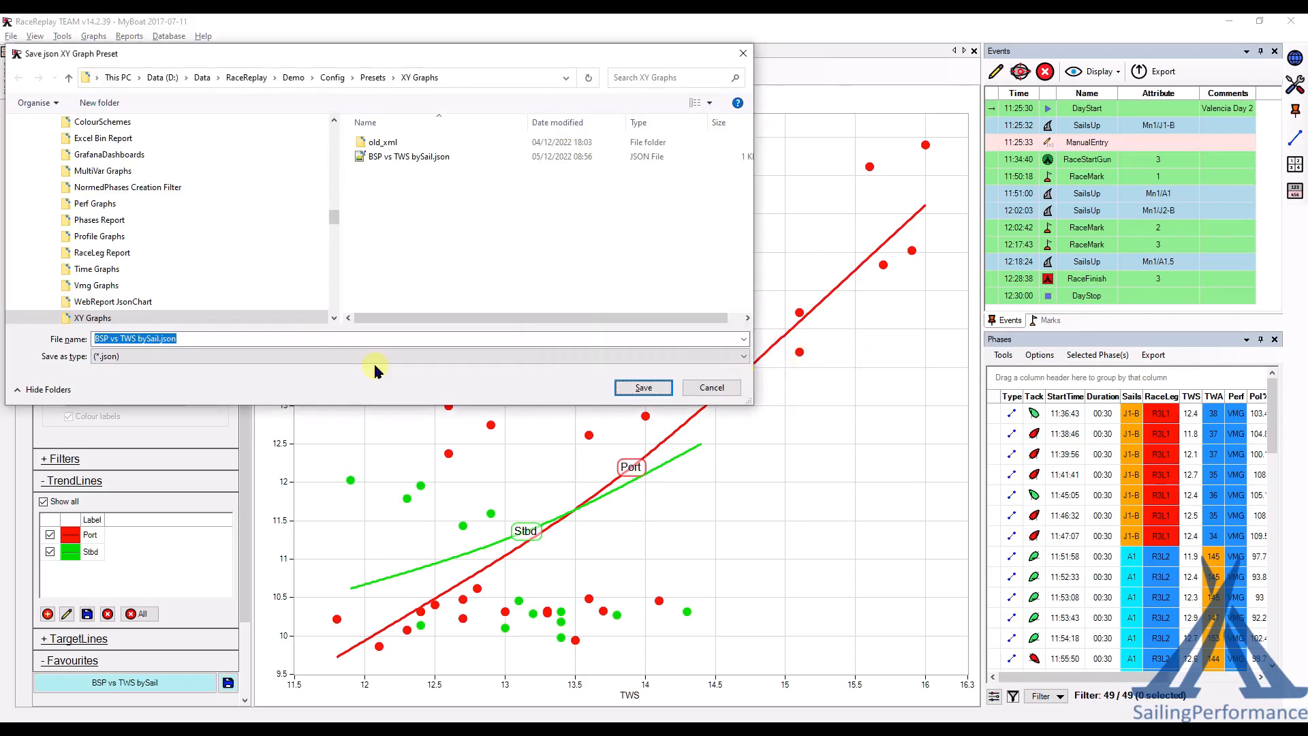
click(241, 340)
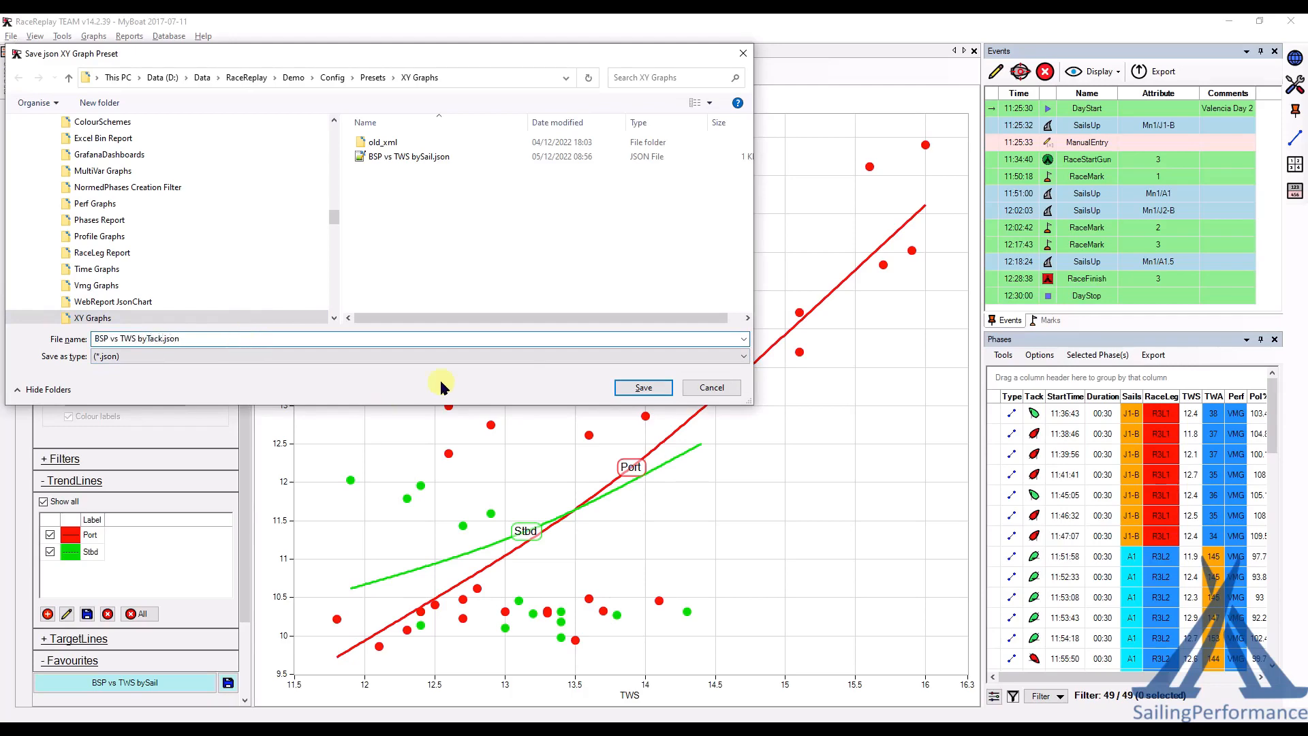
click(642, 387)
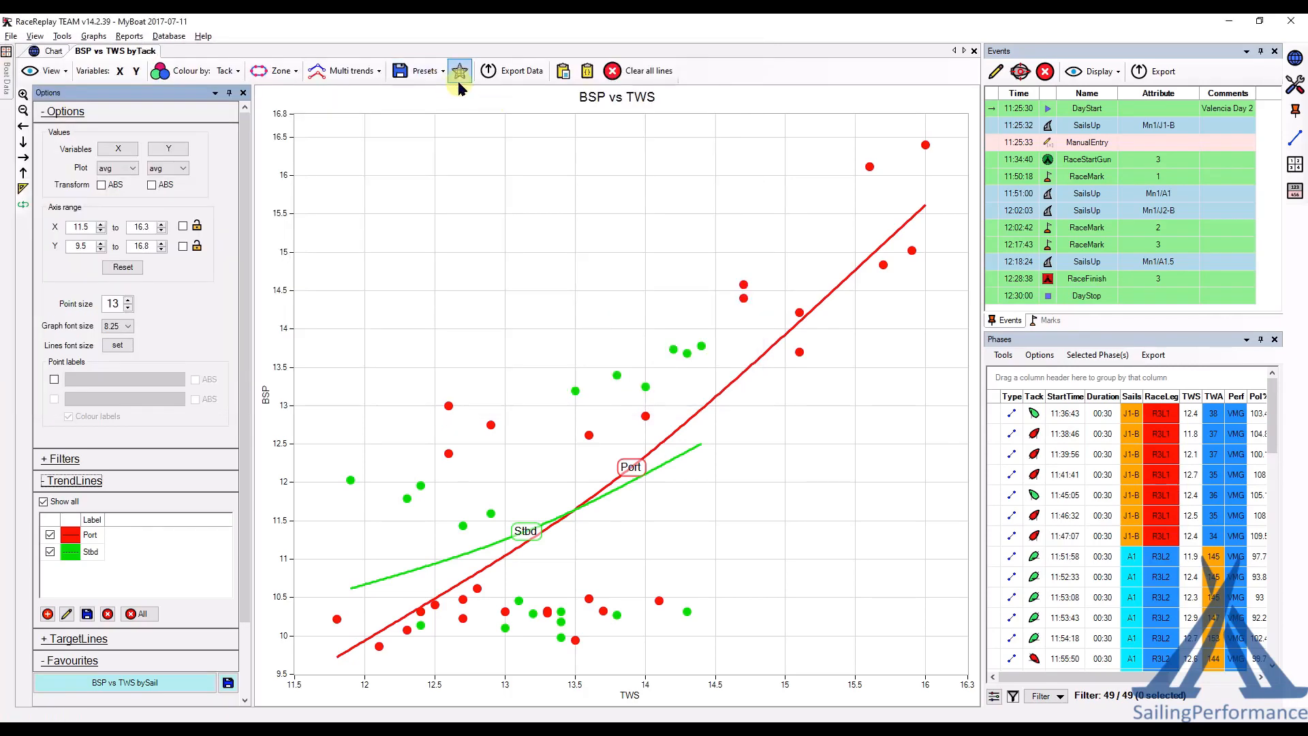
click(459, 76)
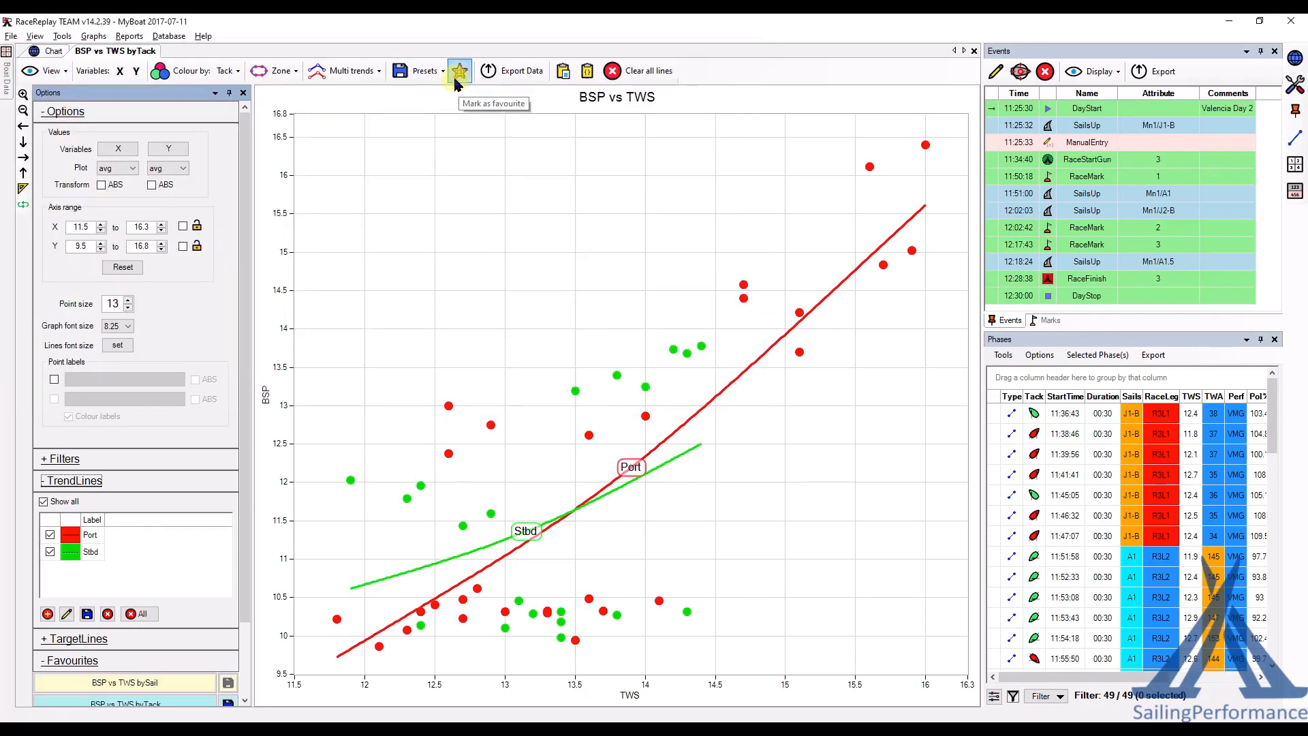
Collapse the Options and TrendLines sections and switch between the favourites, loading BSP vs TWS bySail followed by BSP vs TWS byTack.
click(53, 113)
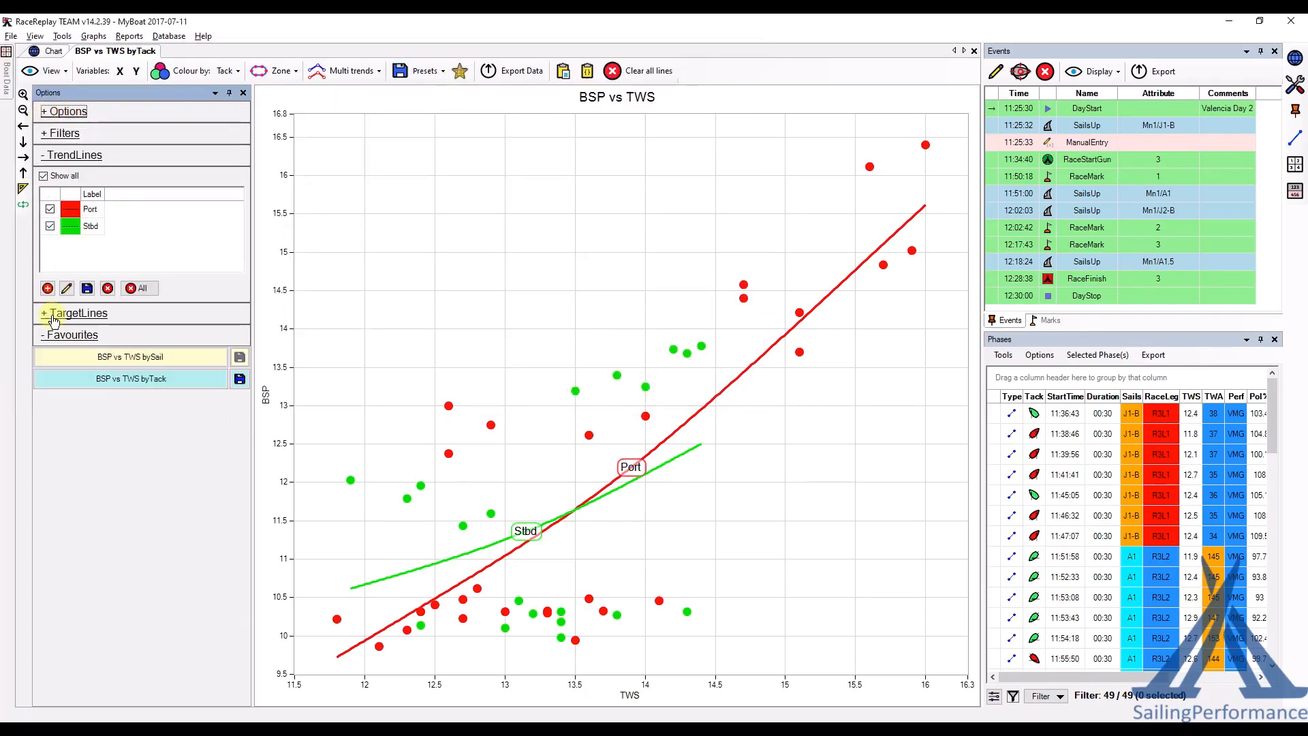
click(43, 156)
click(134, 222)
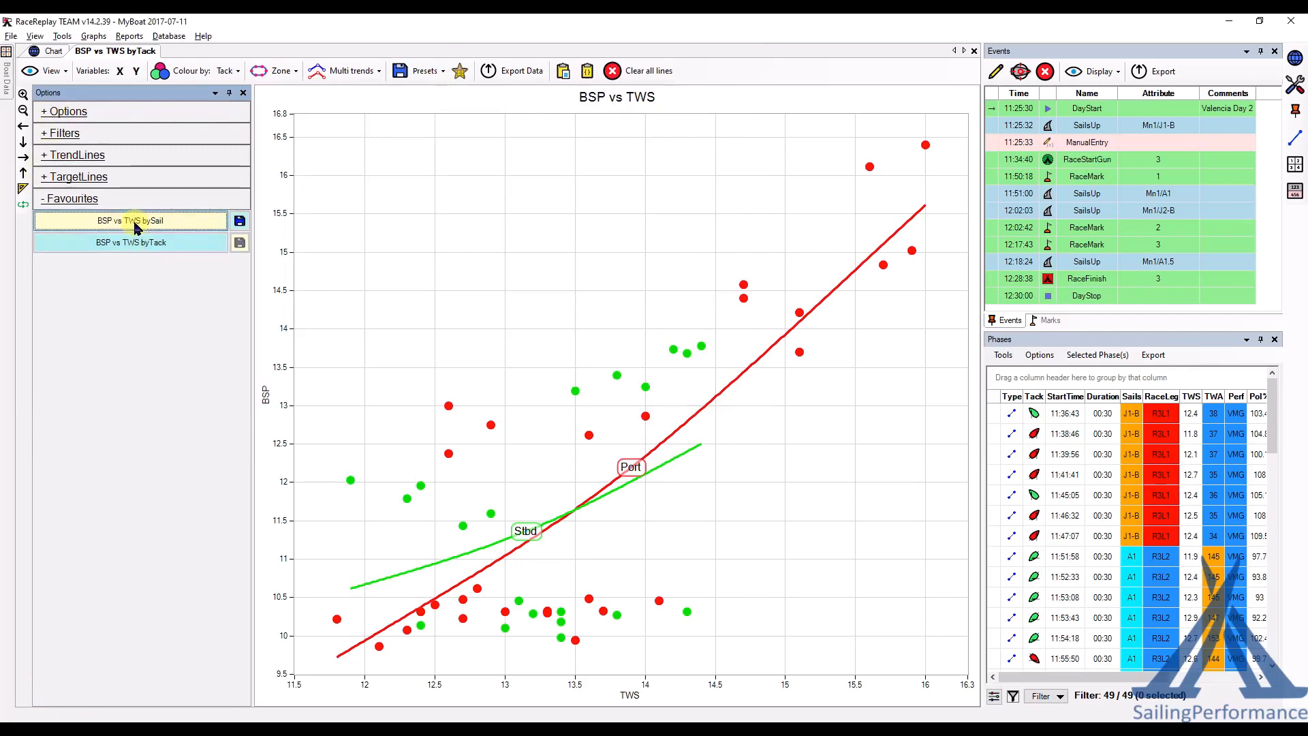
click(132, 243)
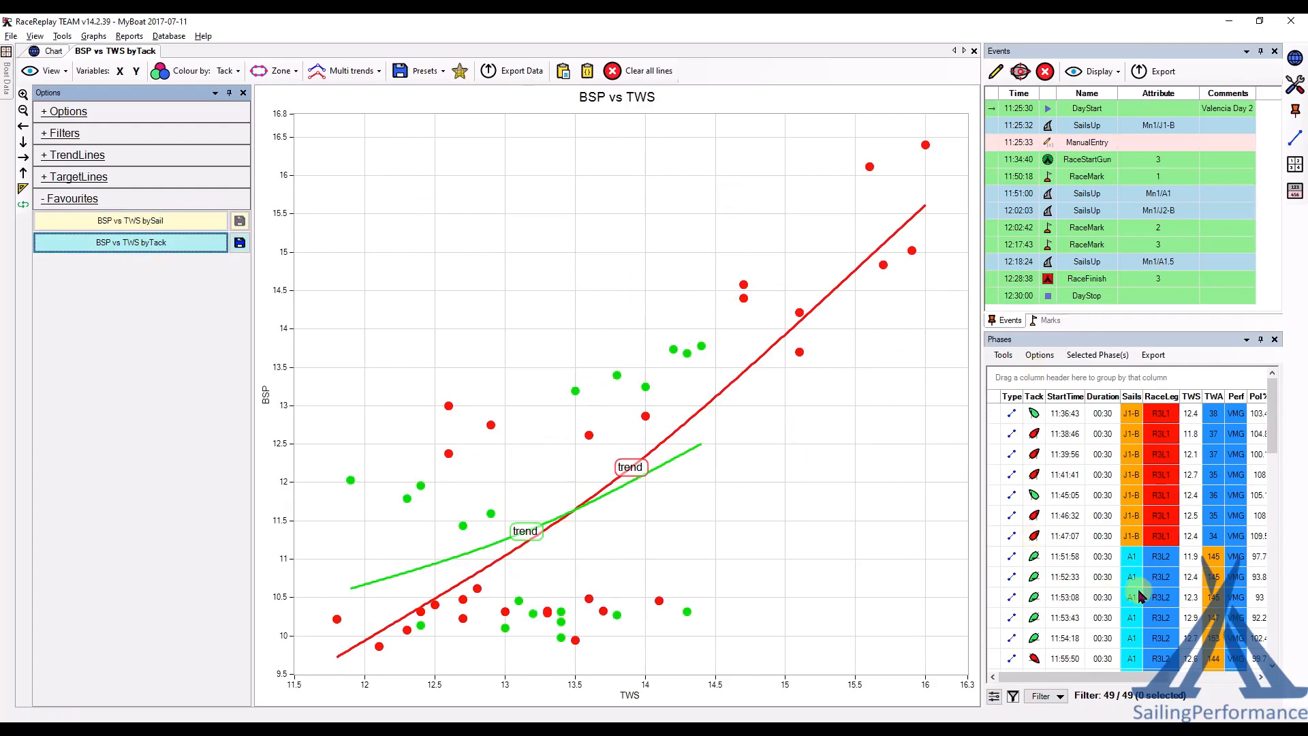
right_click(1131, 731)
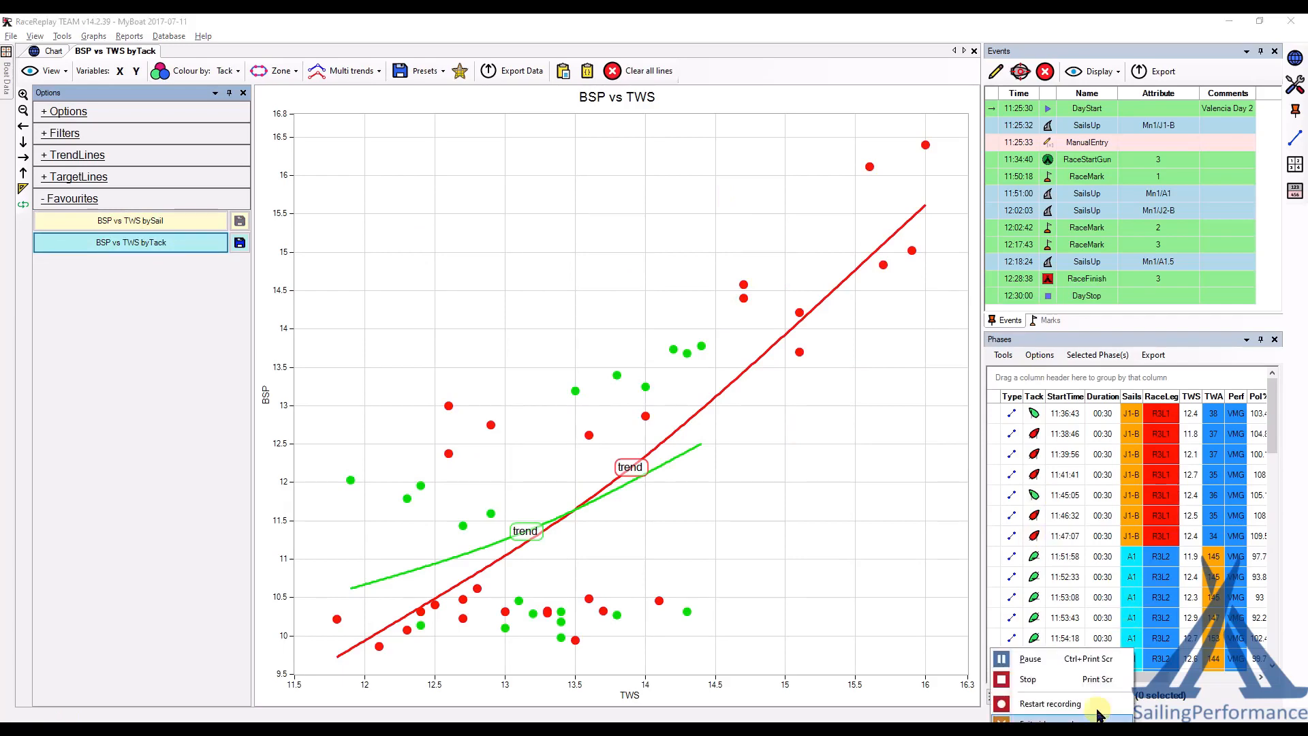